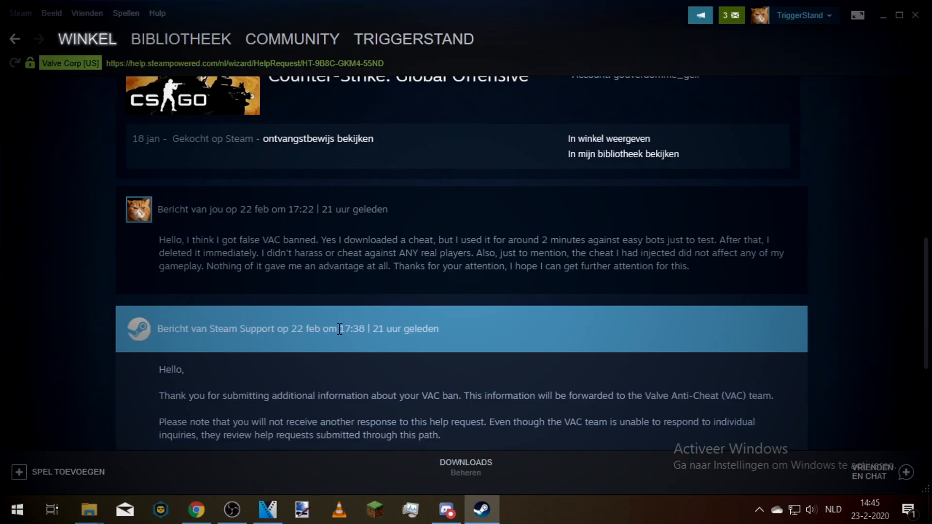
Step: Read through the submitted VAC ban message in the Steam support request
drag(158, 240, 218, 280)
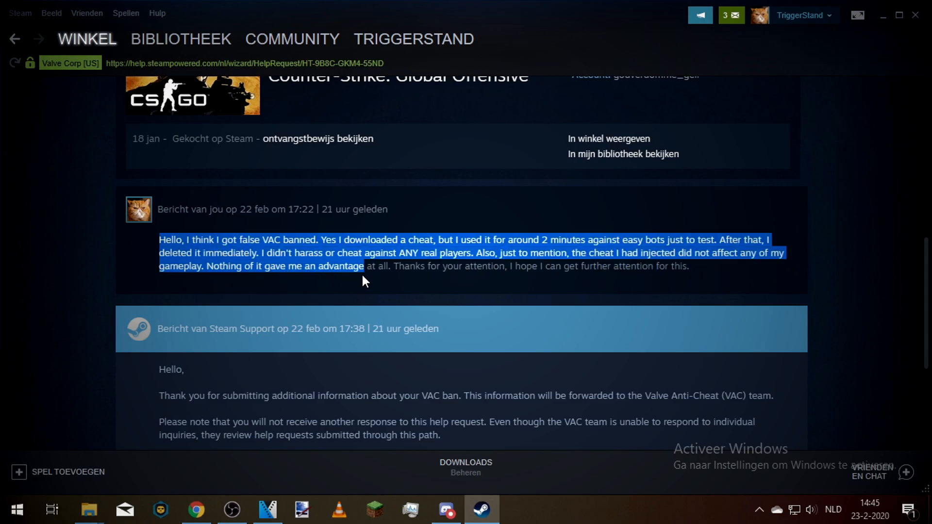
drag(363, 274, 481, 272)
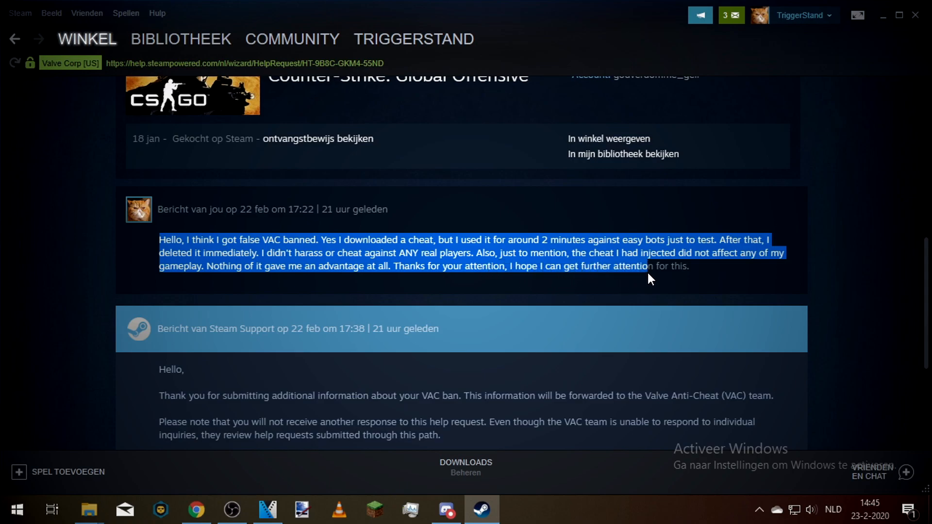
click(674, 285)
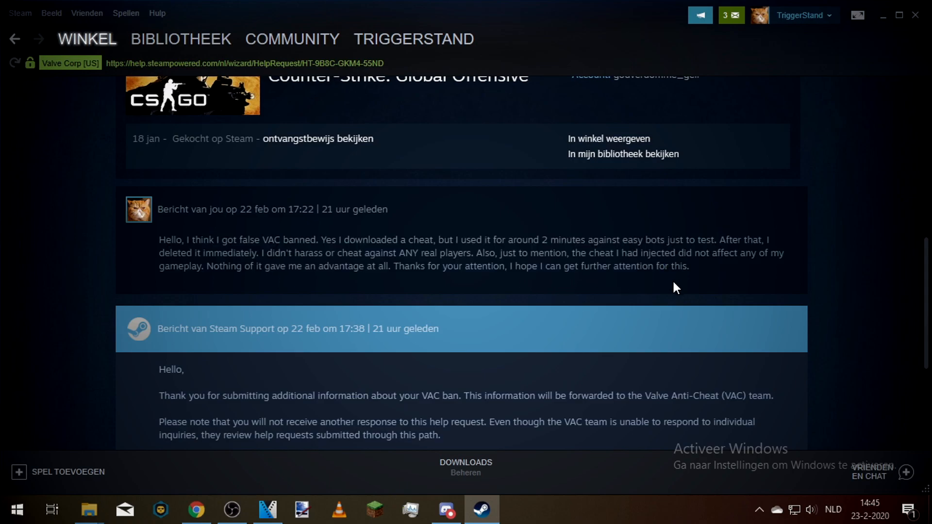
click(209, 505)
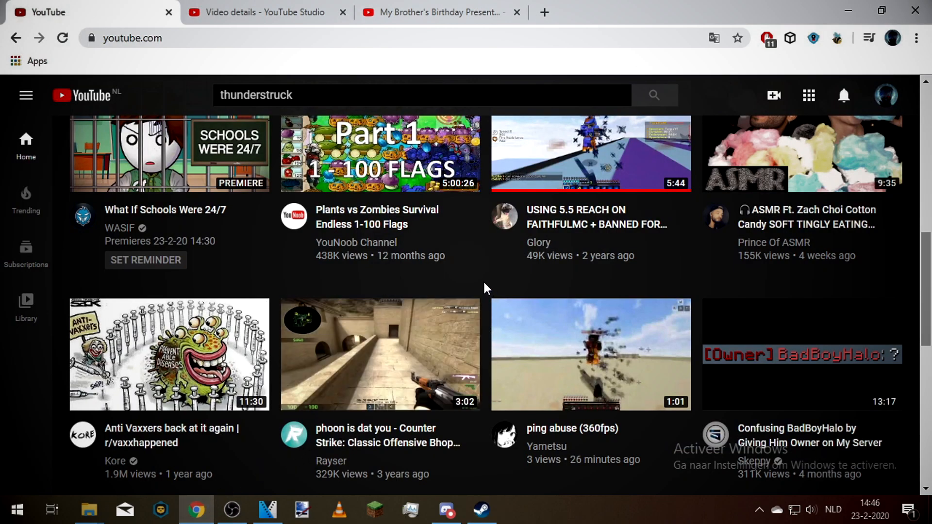
scroll(481, 290, down, 1)
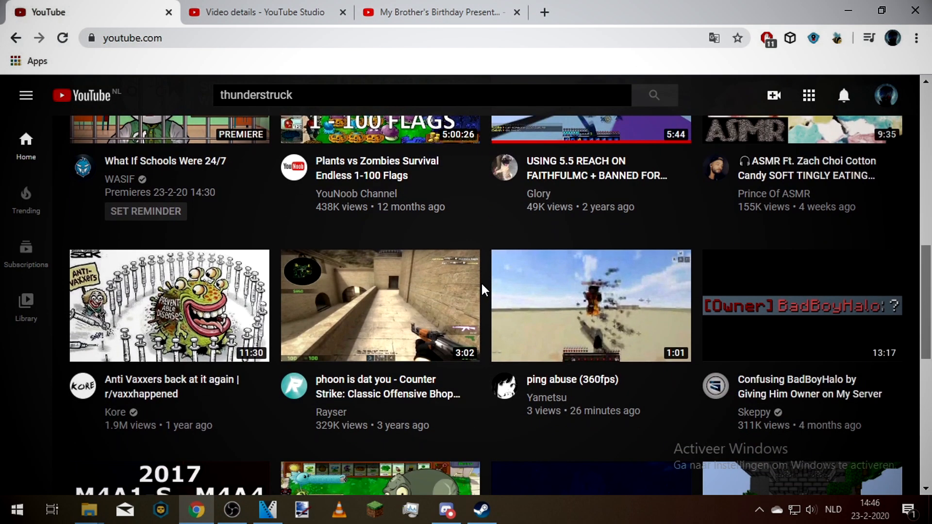
scroll(481, 289, down, 1)
scroll(481, 283, down, 2)
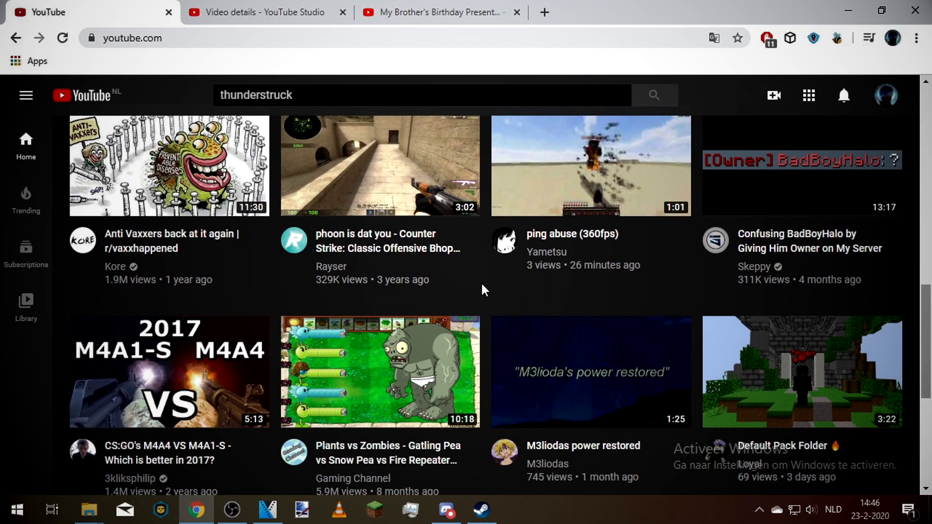
scroll(481, 283, up, 3)
scroll(482, 283, up, 2)
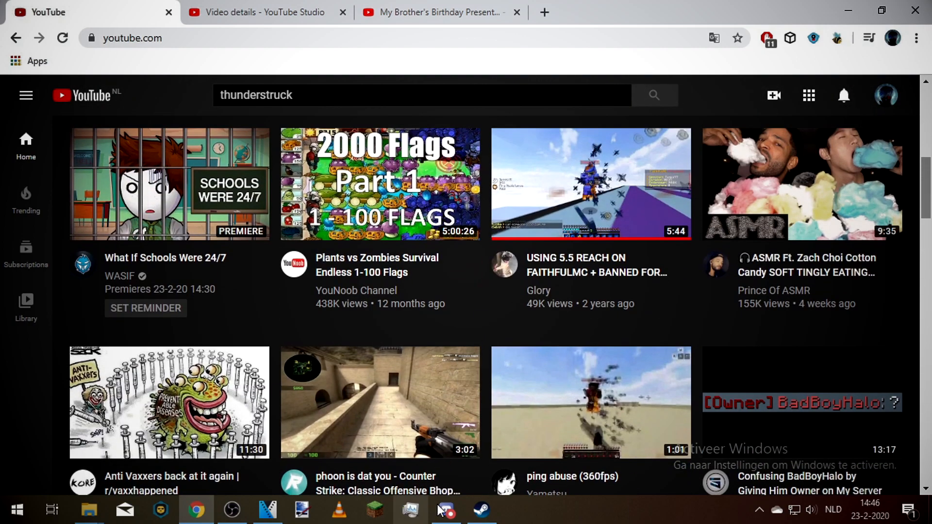
Step: Switch to Steam and inspect the launch options of Counter-Strike: Global Offensive, closing its properties without changes
click(267, 509)
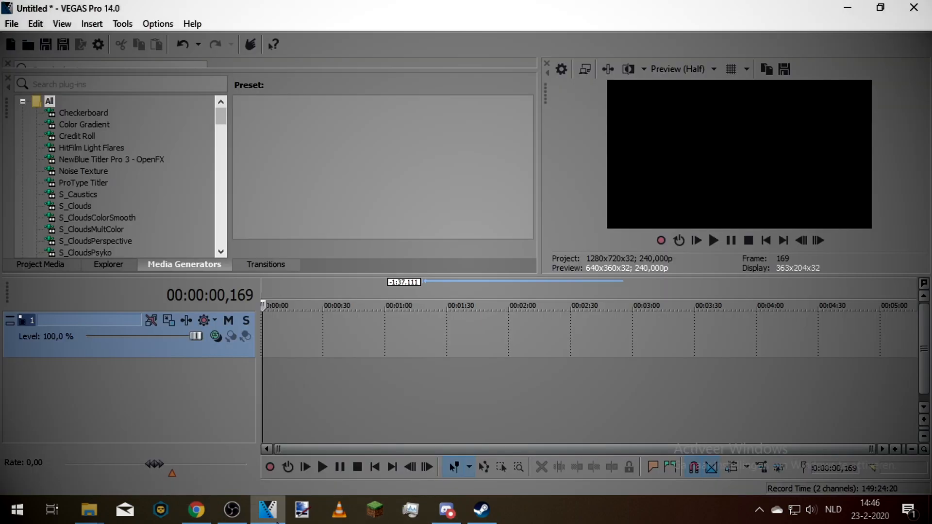
click(481, 509)
click(15, 39)
click(181, 39)
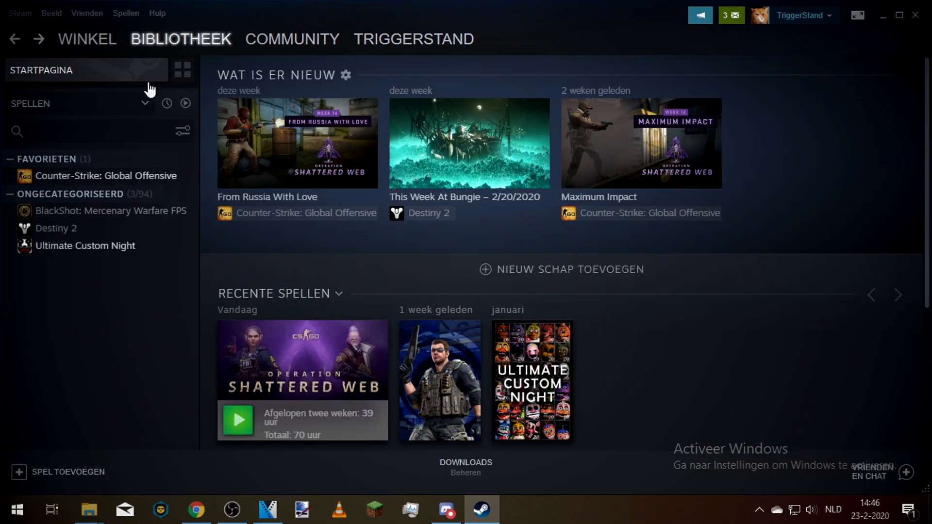
right_click(86, 179)
click(143, 282)
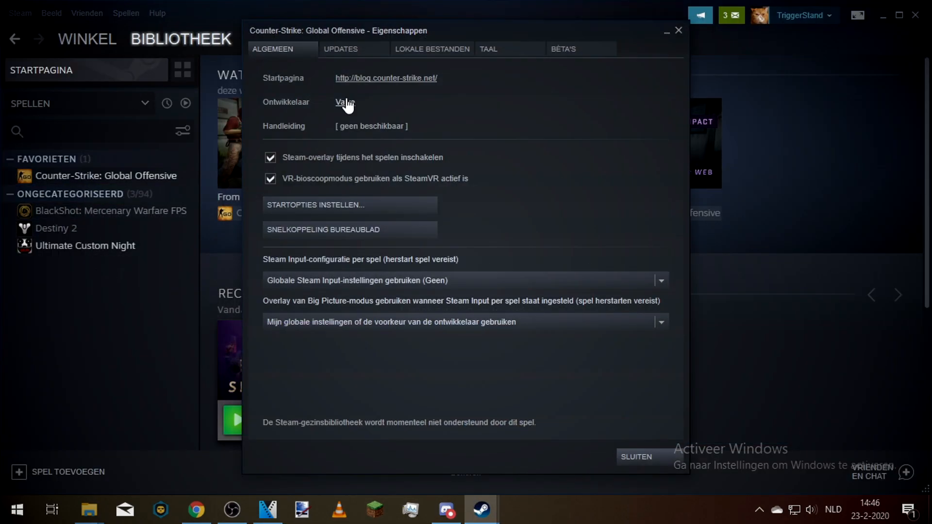
click(359, 208)
drag(396, 259, 345, 262)
click(354, 262)
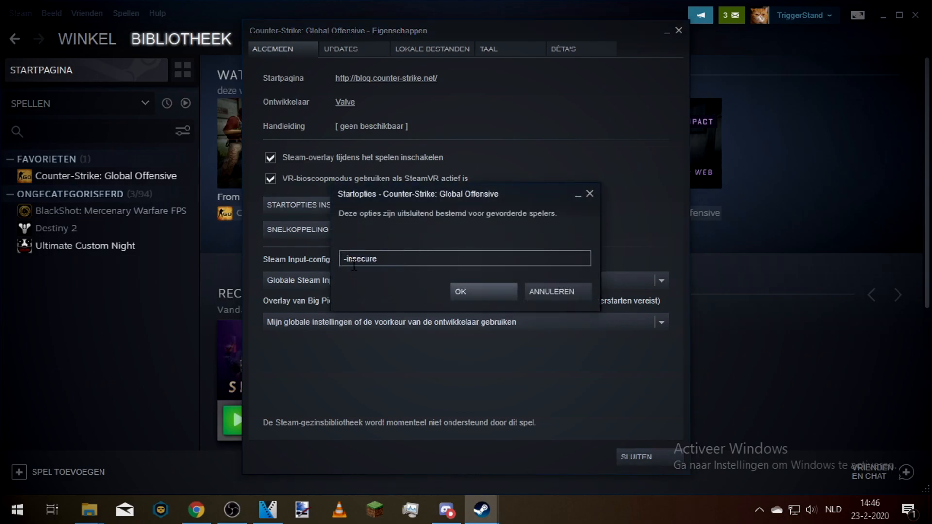
click(589, 194)
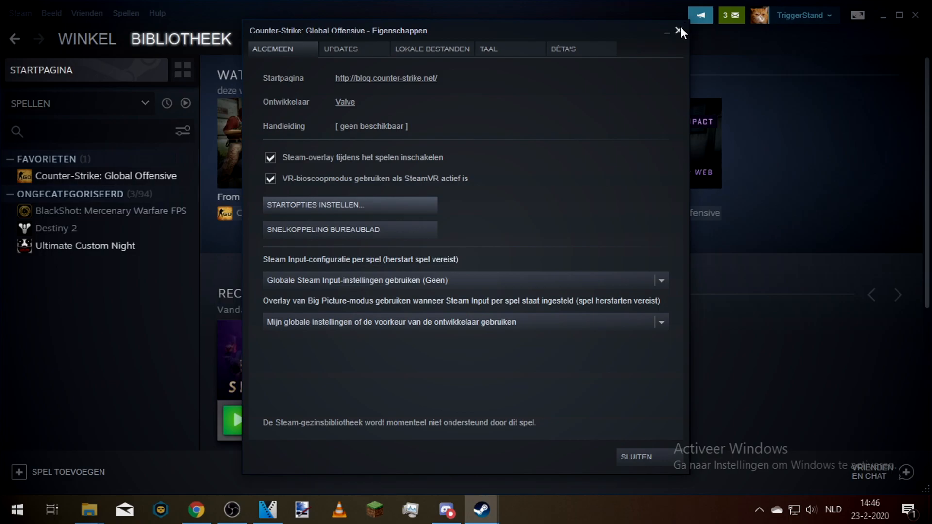
click(679, 29)
click(883, 15)
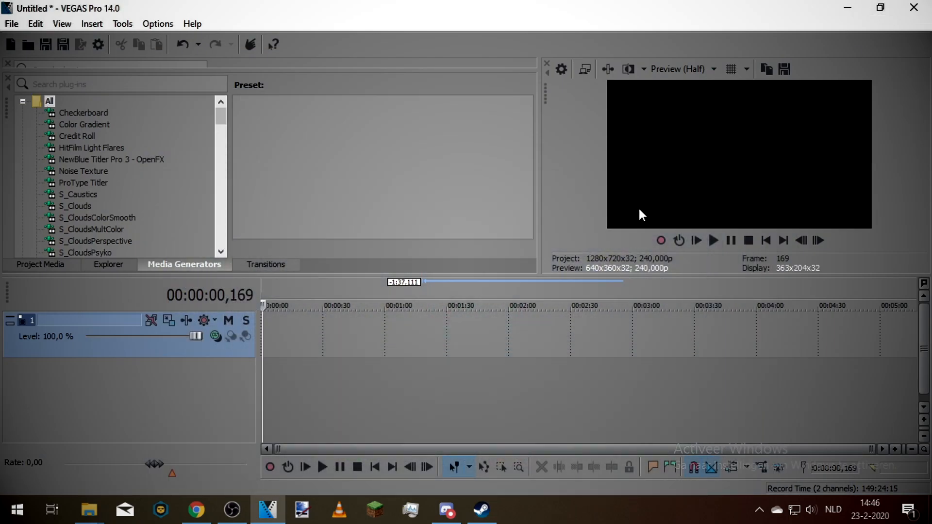
Step: Set a time selection from the timeline's start to 00:00:07,184 and place the cursor at the start
drag(276, 327, 180, 324)
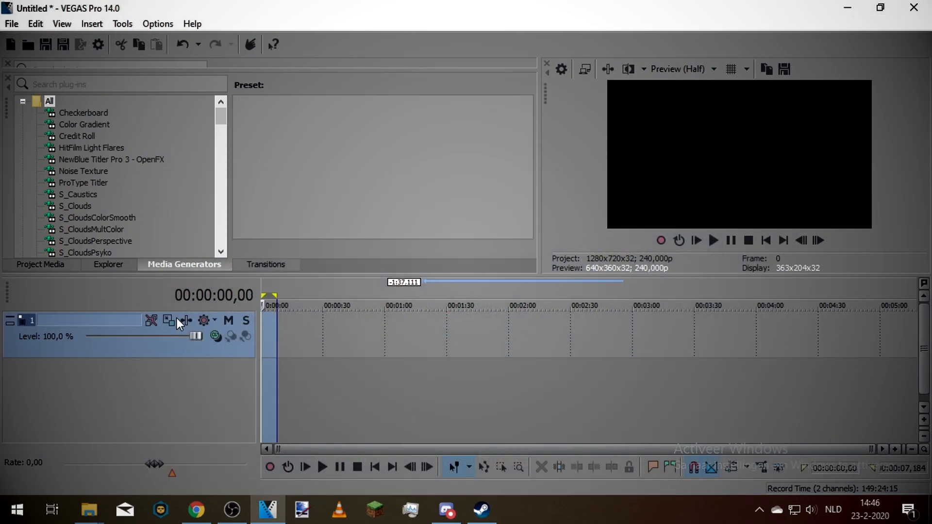
click(263, 330)
scroll(284, 331, up, 4)
scroll(285, 331, up, 3)
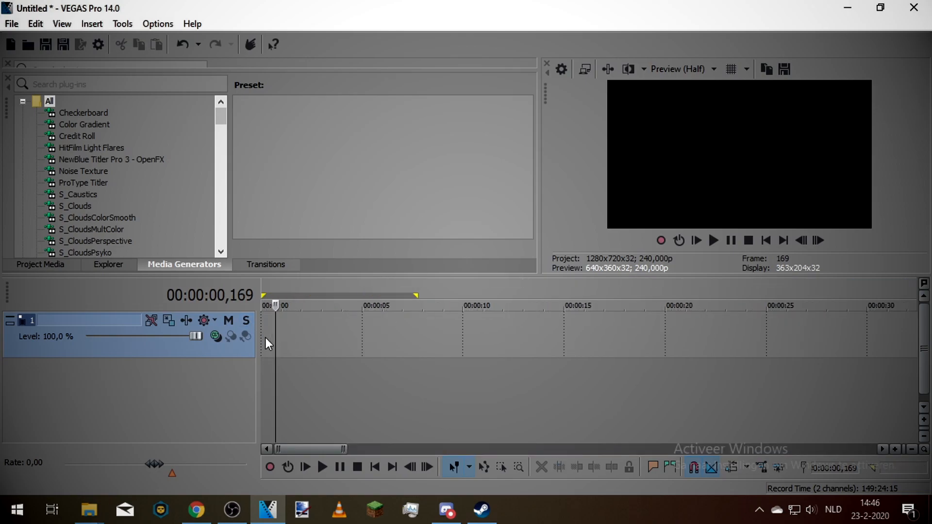
click(261, 337)
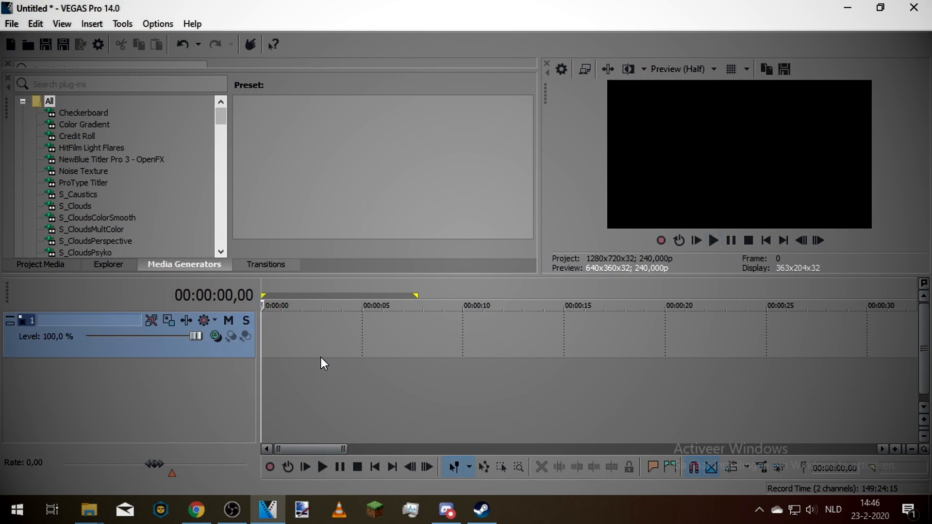
click(197, 510)
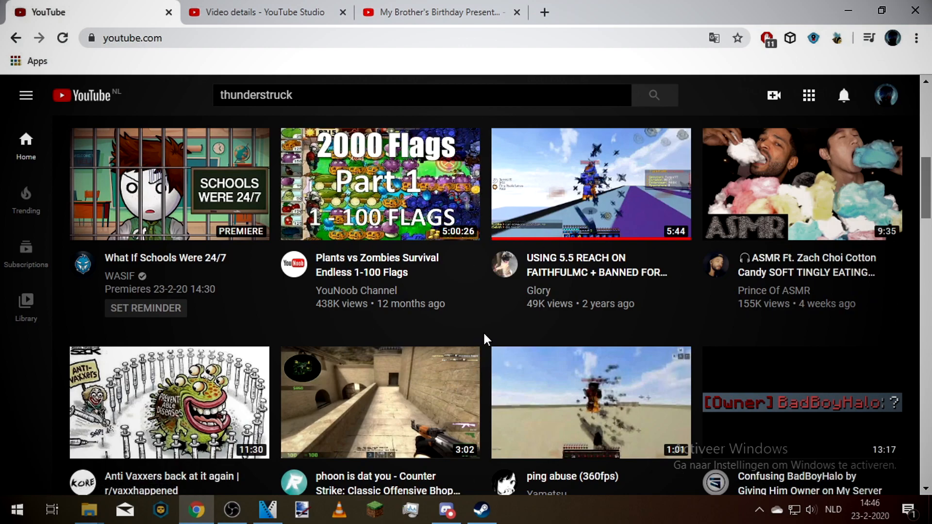
scroll(481, 331, down, 2)
scroll(481, 333, up, 8)
scroll(412, 482, up, 1)
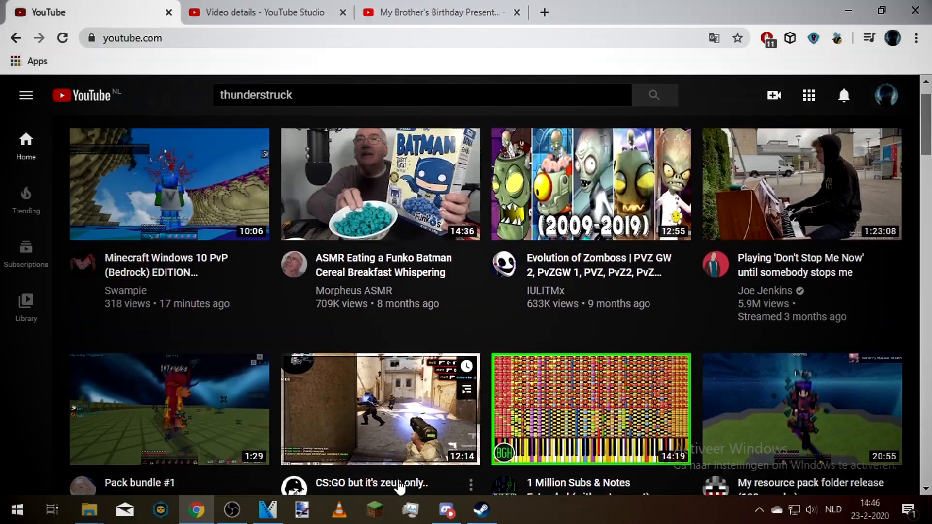
Step: Return to VEGAS Pro and preview the project's music from about 11 to 13 seconds, pausing playback there
click(267, 510)
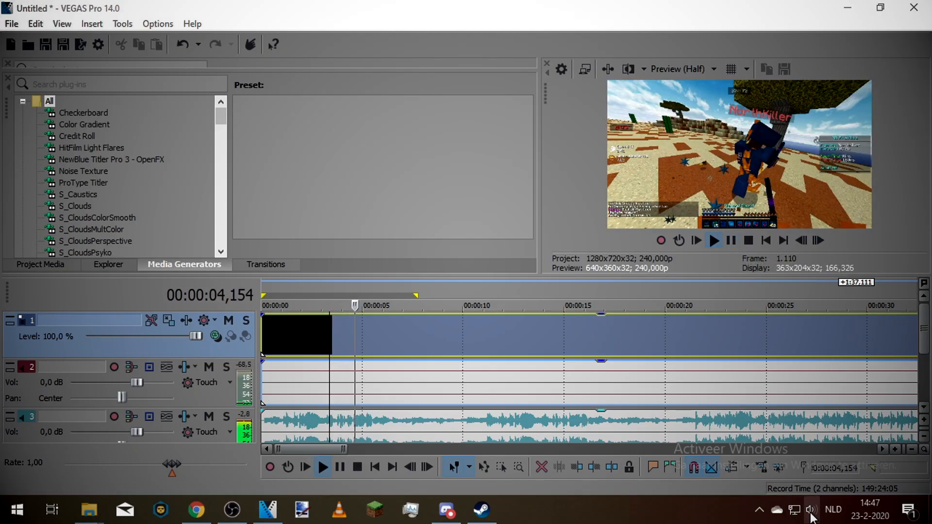
click(812, 510)
click(730, 240)
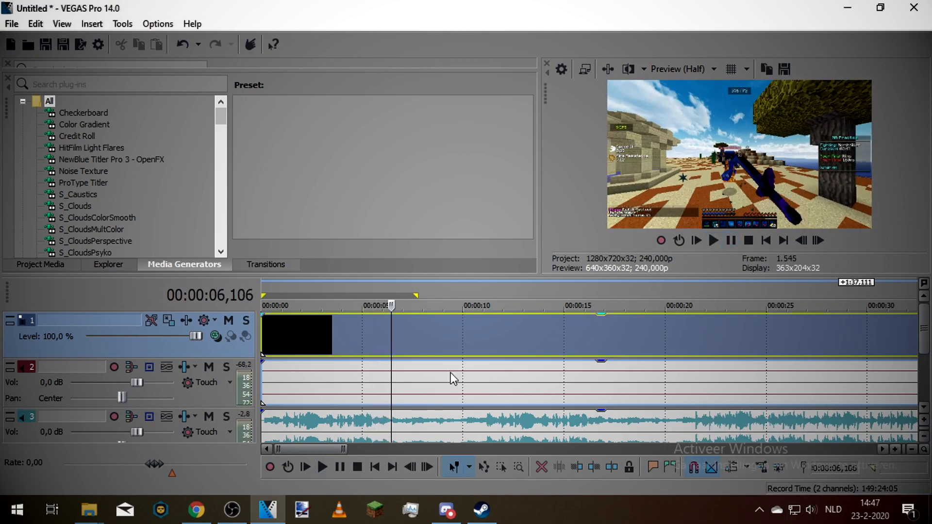
click(490, 427)
scroll(592, 430, up, 6)
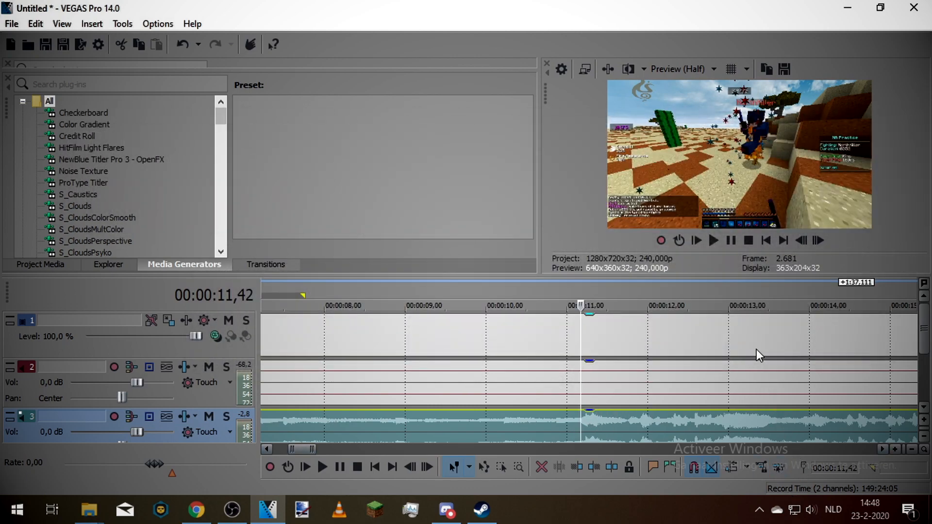
click(715, 241)
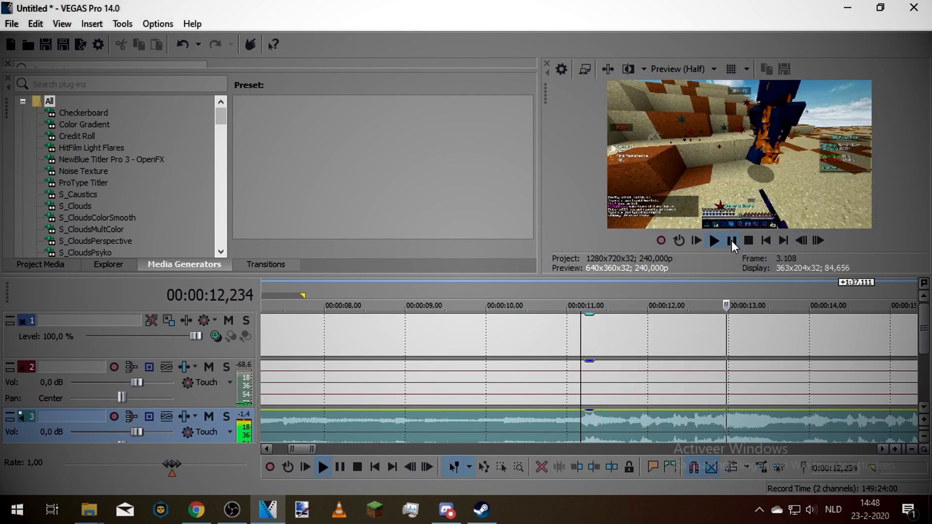
click(731, 240)
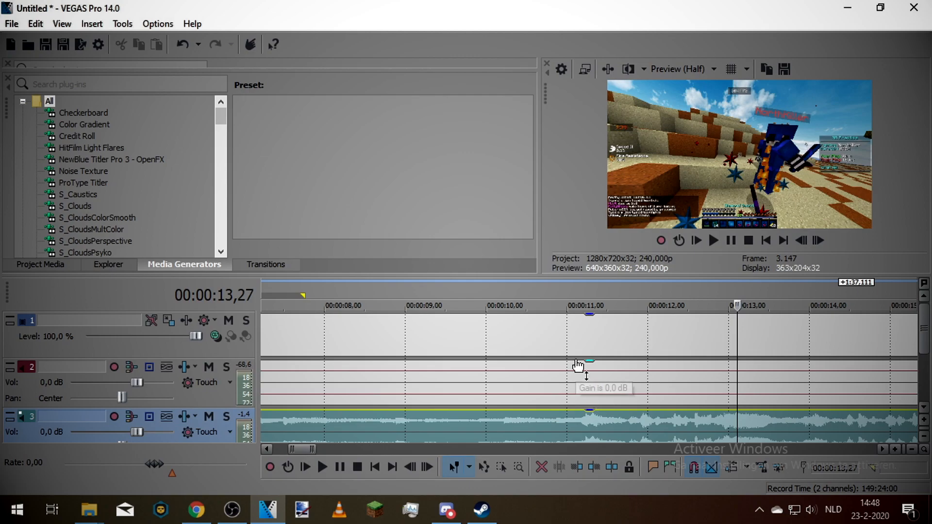
Step: Add four timeline markers on the music beats between about 11.2 and 12.1 seconds
scroll(584, 353, down, 4)
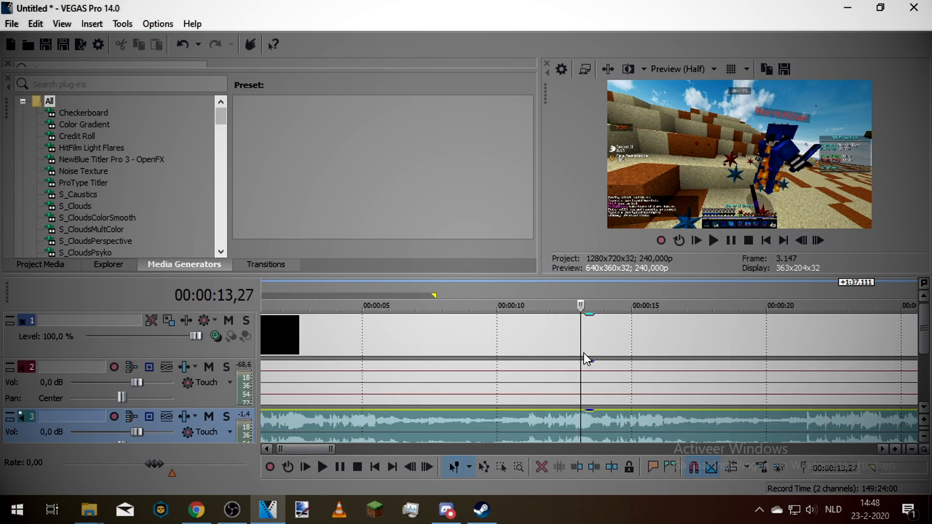
scroll(493, 424, up, 4)
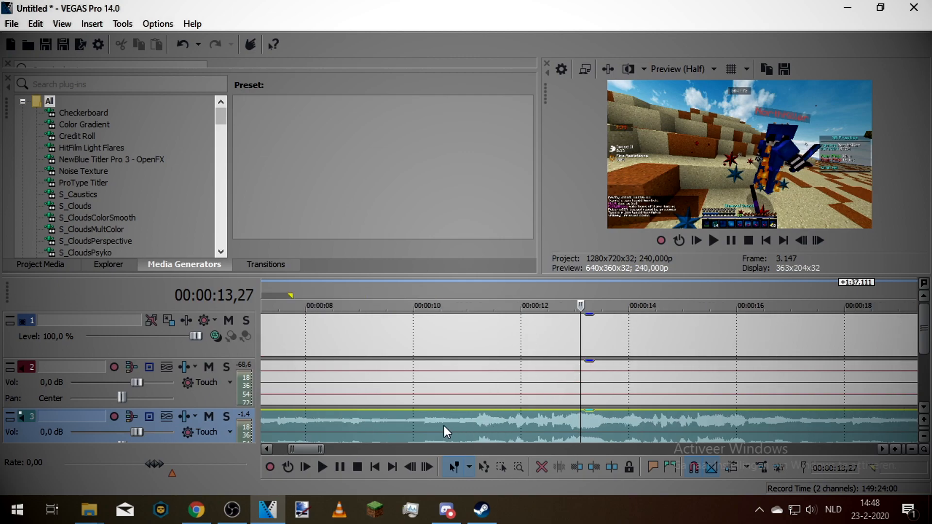
click(423, 423)
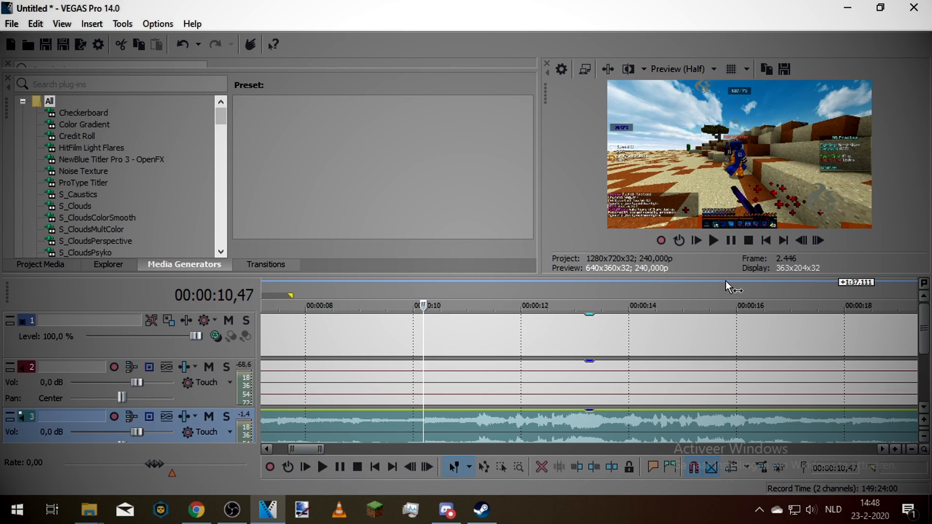
click(479, 350)
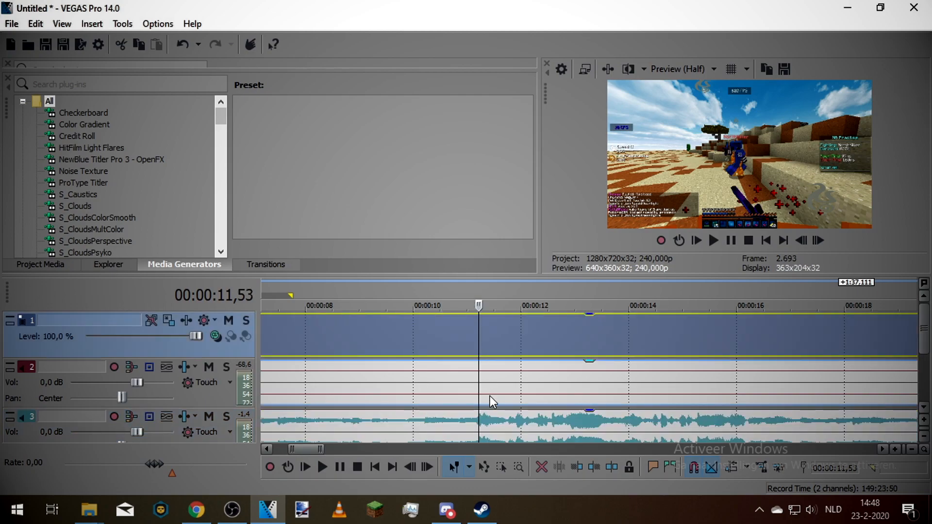
click(476, 418)
scroll(500, 417, up, 2)
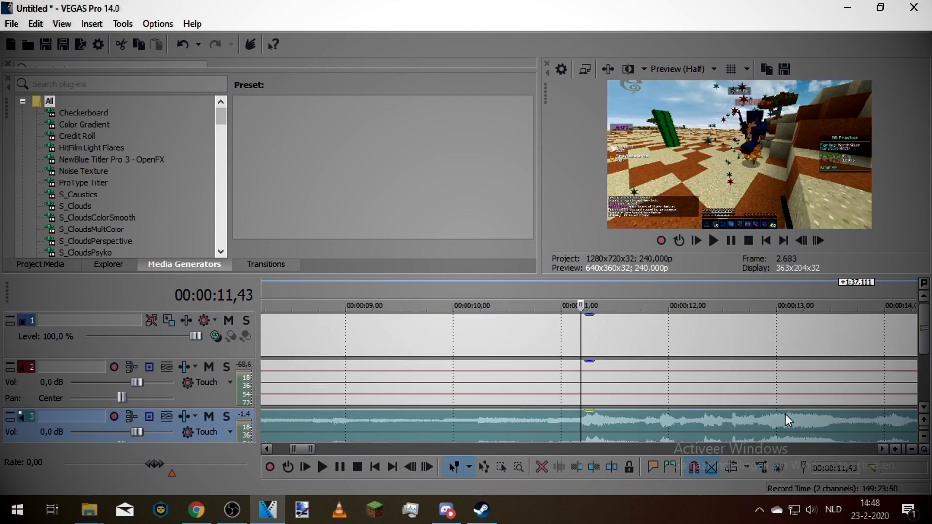
click(736, 243)
key(m)
key(m)
key(Return)
key(Return)
key(m)
key(m)
Step: Add two more beat markers at about 12.3 and 12.9 seconds
click(717, 421)
click(538, 421)
click(713, 240)
click(733, 240)
click(704, 416)
key(m)
click(713, 241)
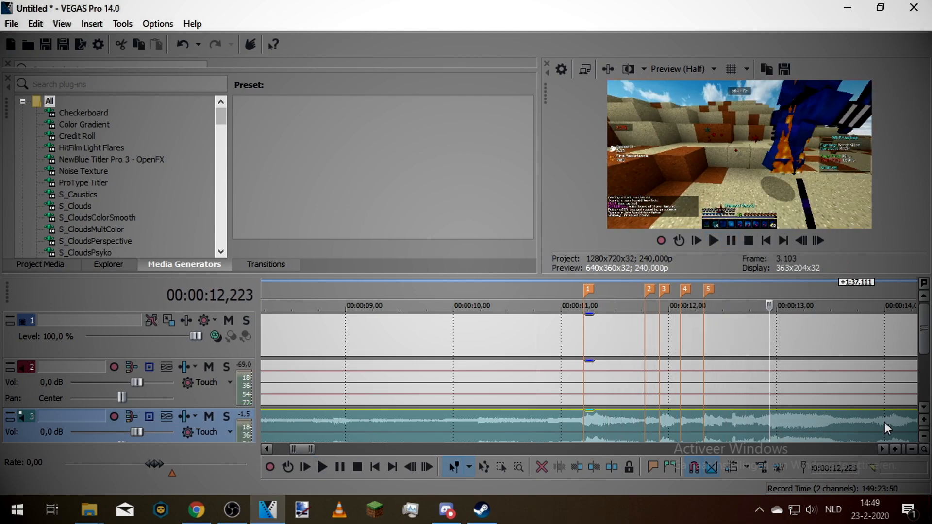
key(m)
Step: Play the marked section from just before the first marker to check the markers against the music
scroll(786, 342, down, 3)
click(518, 339)
right_click(518, 339)
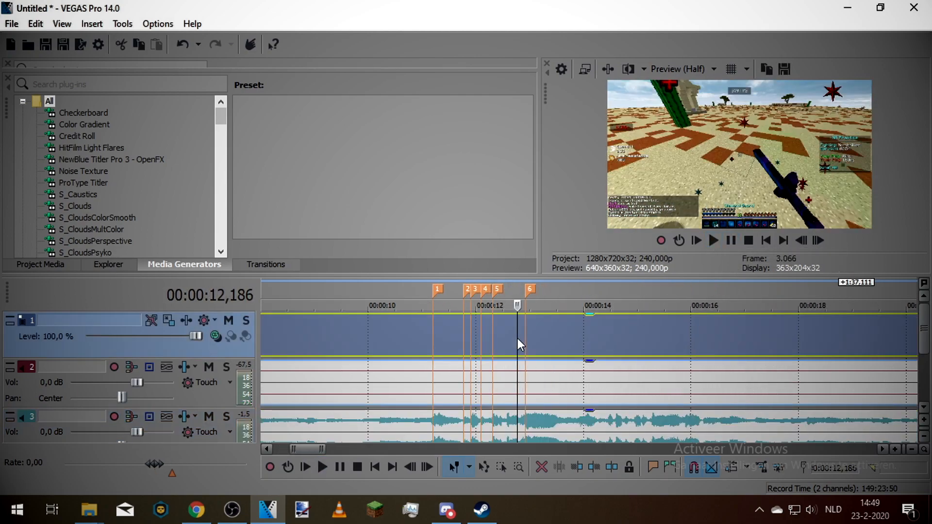
click(482, 326)
click(427, 331)
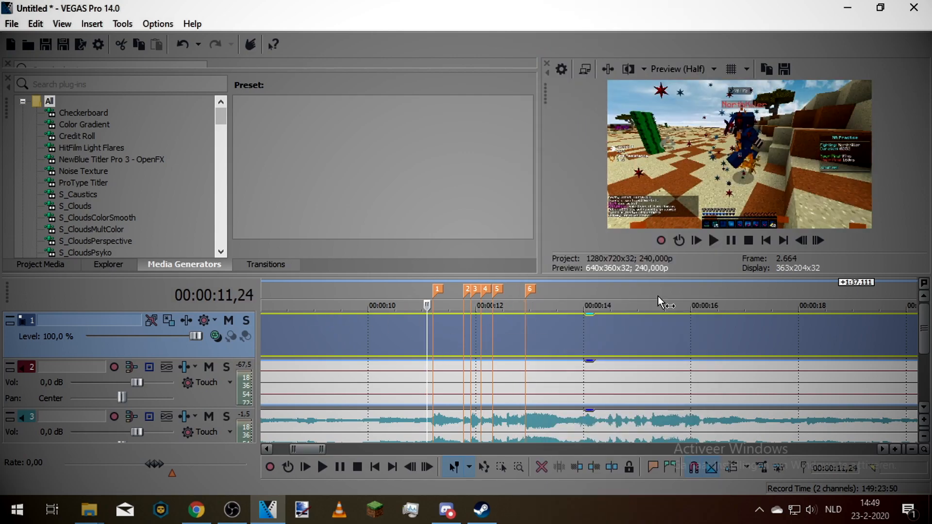
scroll(751, 327, up, 3)
click(717, 240)
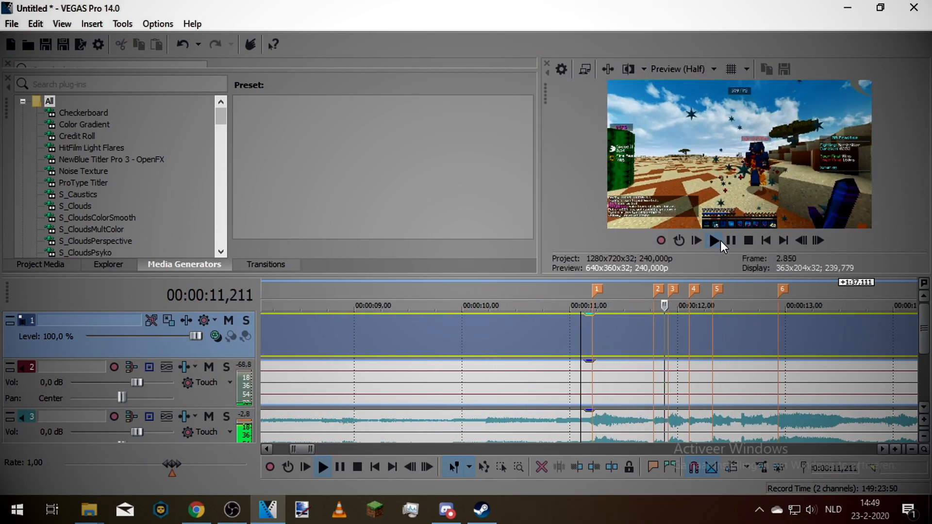
click(745, 330)
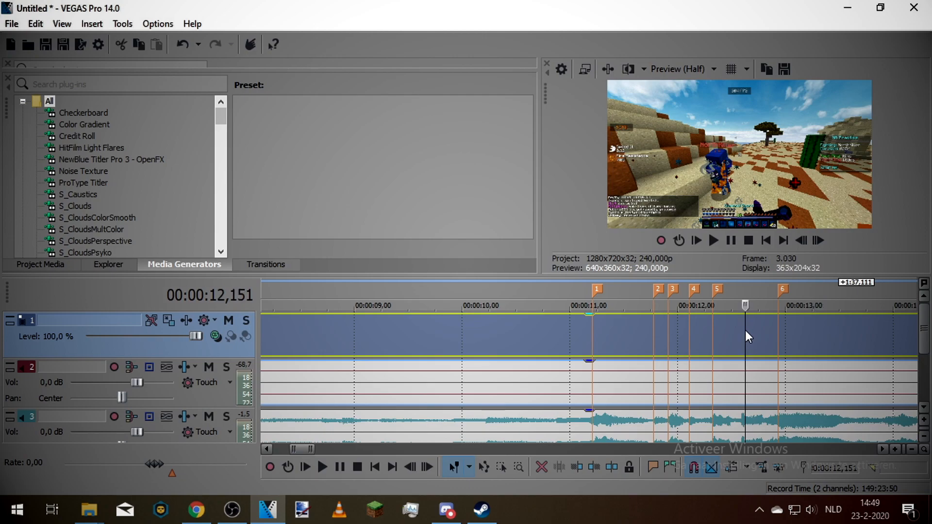
Step: Add a velocity envelope to the gameplay clip on the video track
right_click(744, 330)
click(631, 359)
scroll(401, 357, down, 8)
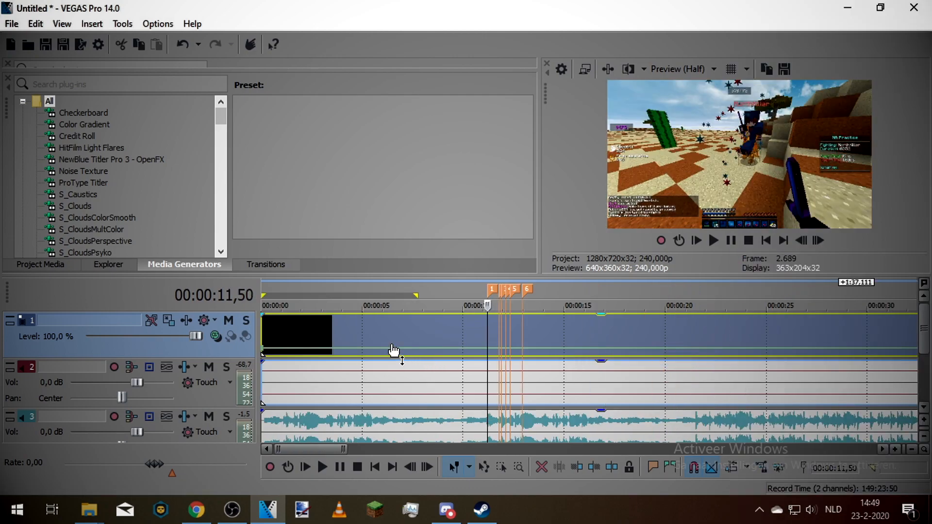
scroll(300, 351, up, 3)
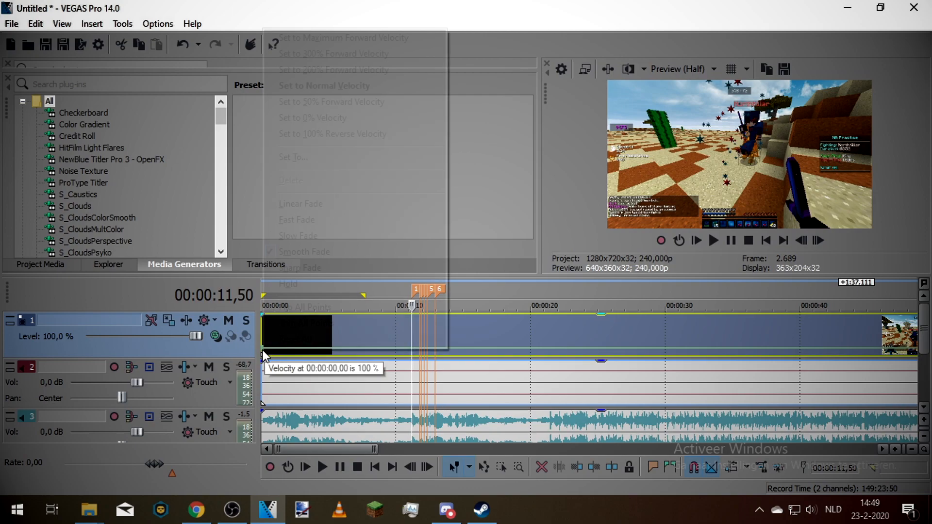
Step: Set the first point of the gameplay clip's velocity envelope to 30%
right_click(263, 350)
click(343, 102)
right_click(263, 344)
click(264, 345)
right_click(264, 351)
click(335, 155)
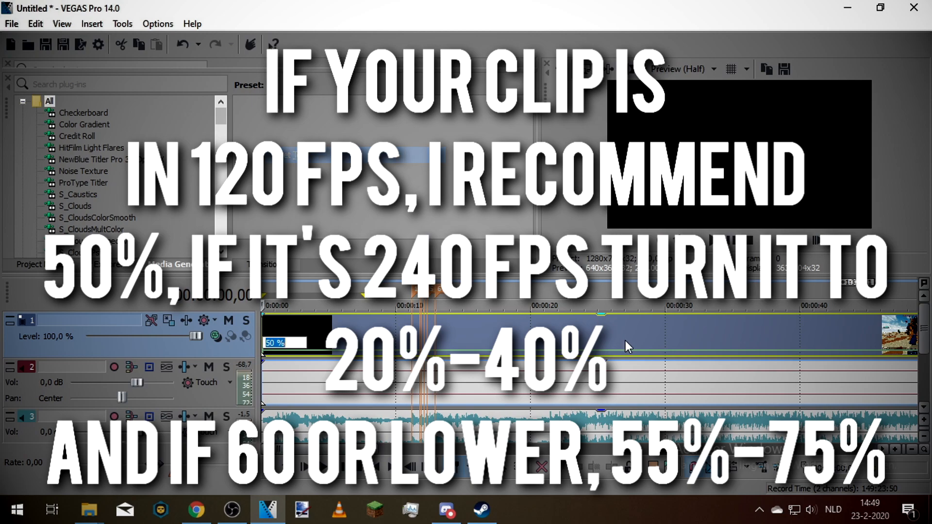
text(26)
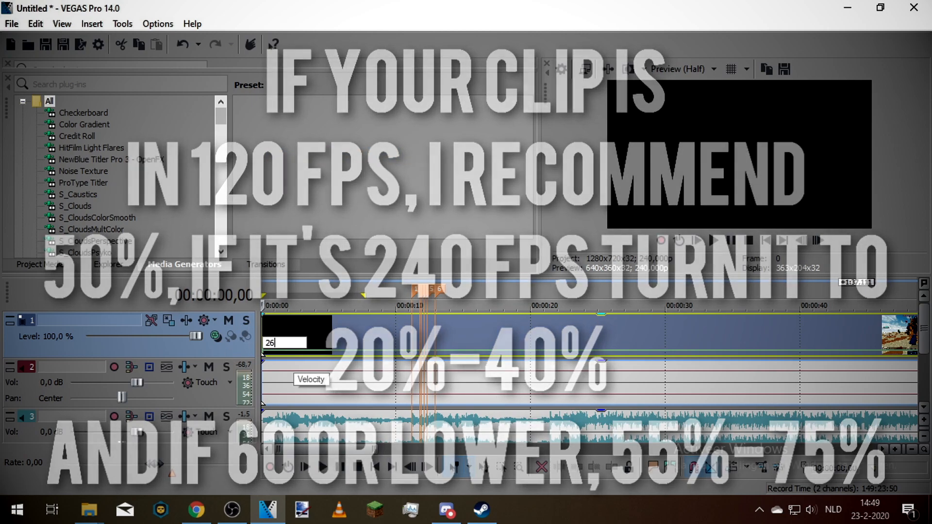
key(BackSpace)
text(5)
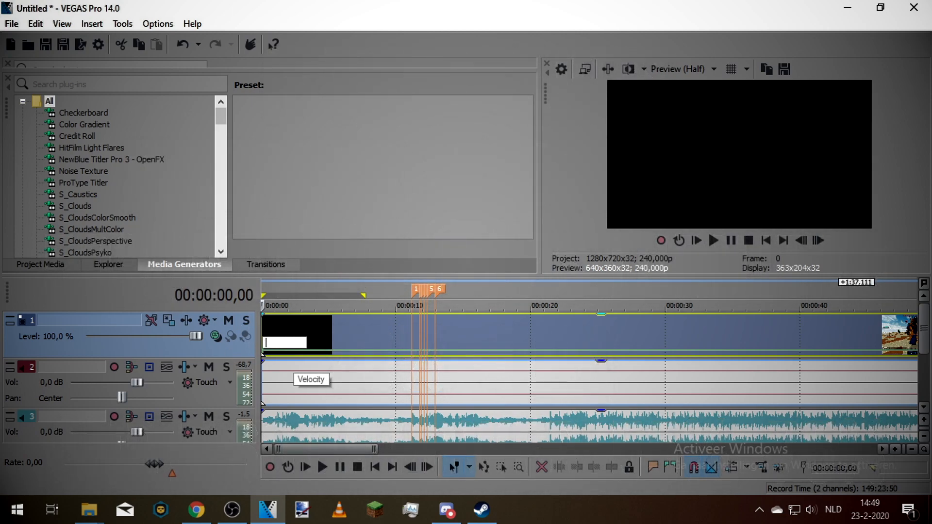
text(30)
key(Return)
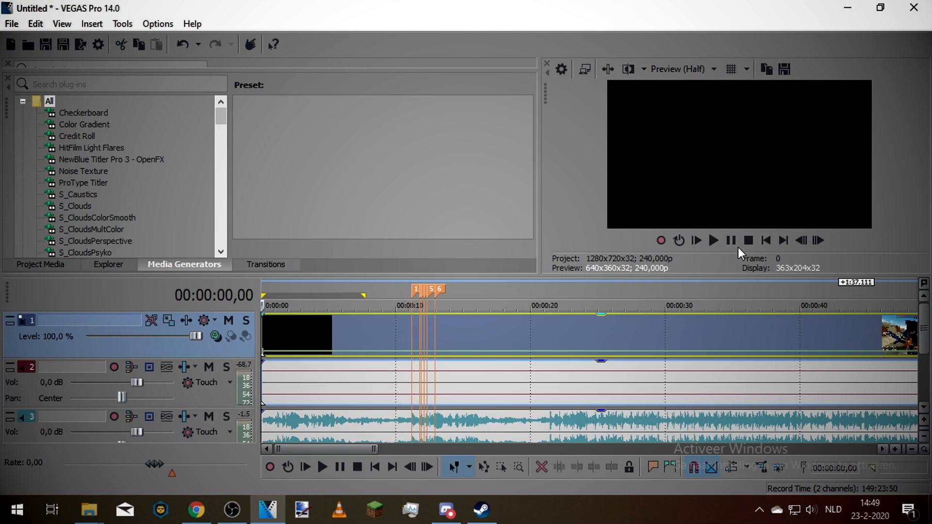
Step: Play the slowed clip through the beat markers and return the playhead to the first marker
key(space)
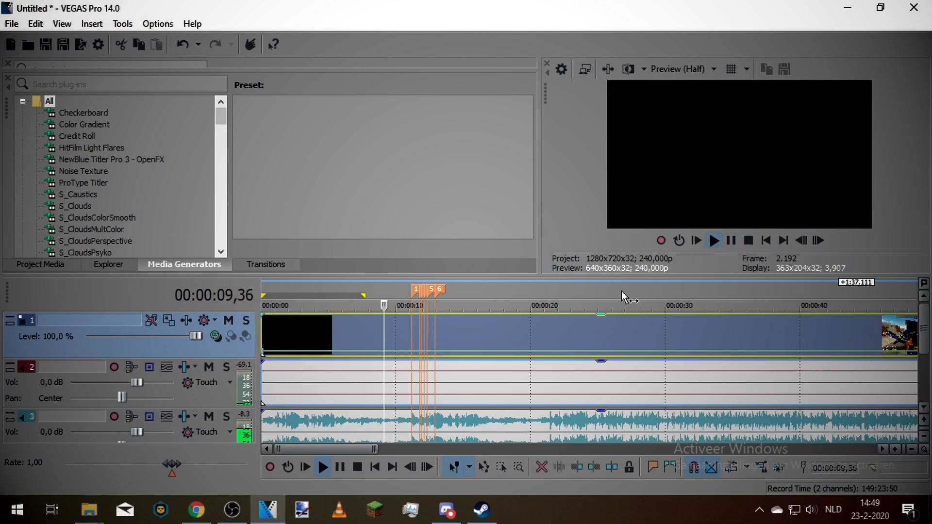
scroll(634, 325, up, 5)
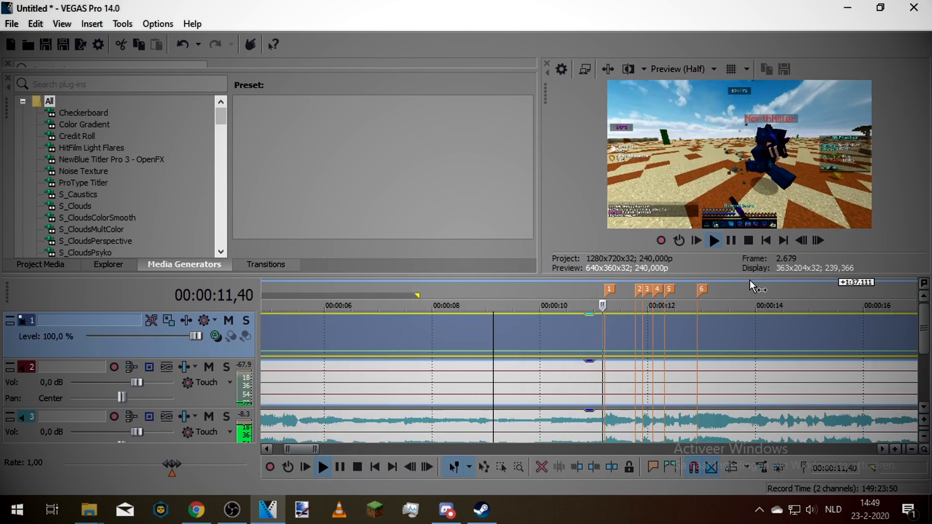
click(731, 241)
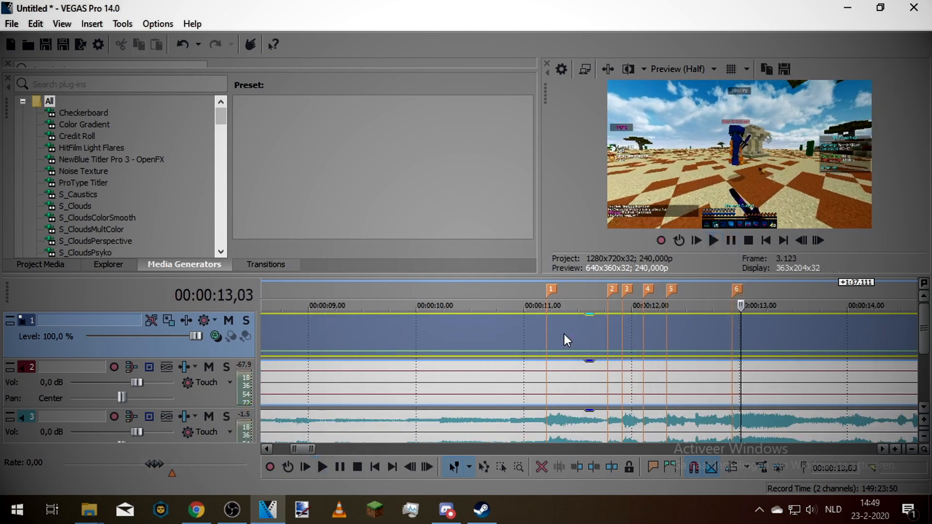
click(547, 340)
scroll(555, 347, down, 3)
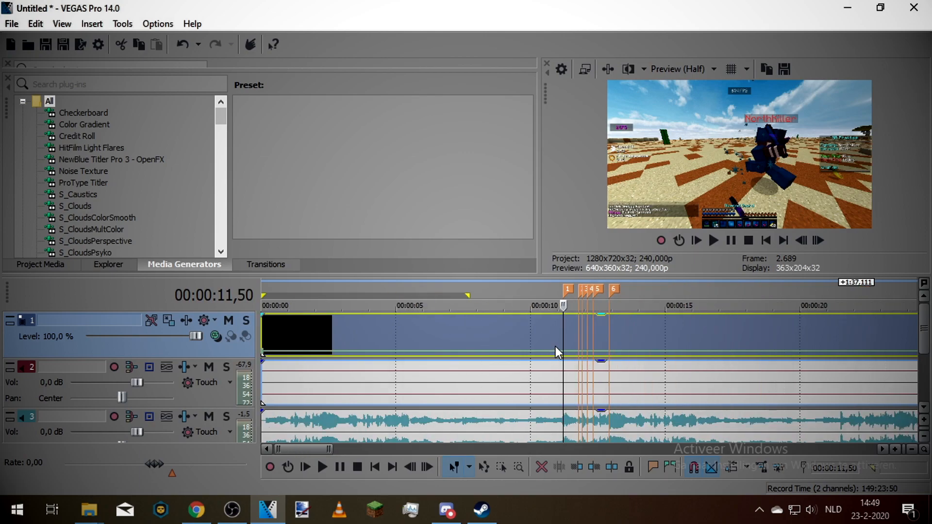
Step: Set the project's frame rate to 60 fps and apply it
click(563, 69)
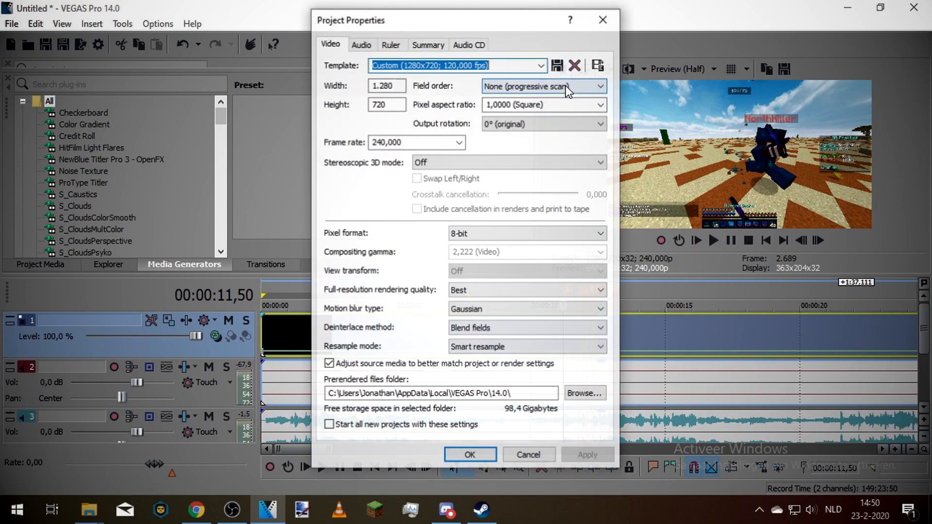
click(371, 144)
text(69)
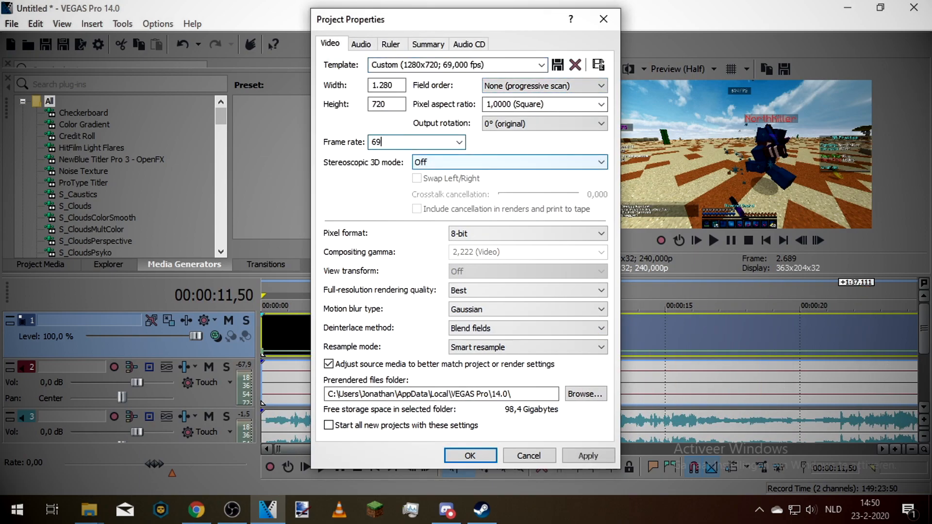
key(BackSpace)
text(0)
click(588, 456)
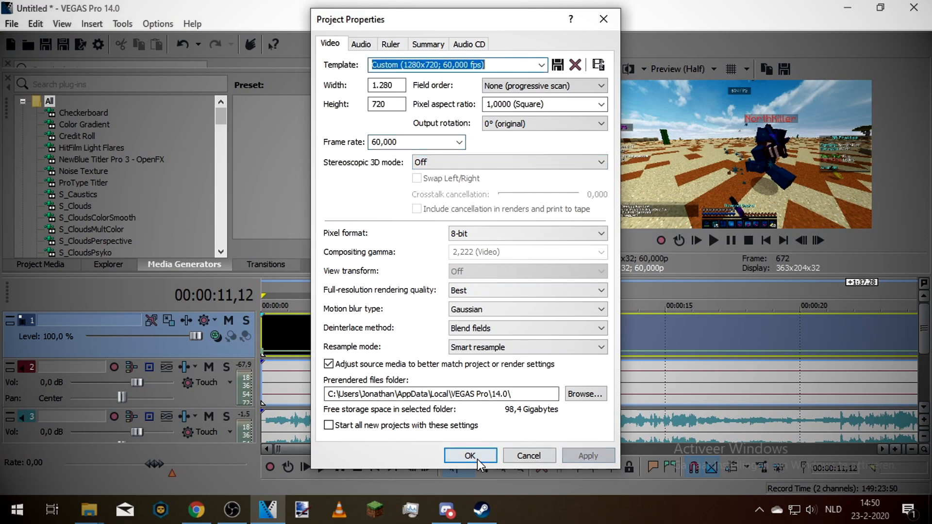
click(470, 455)
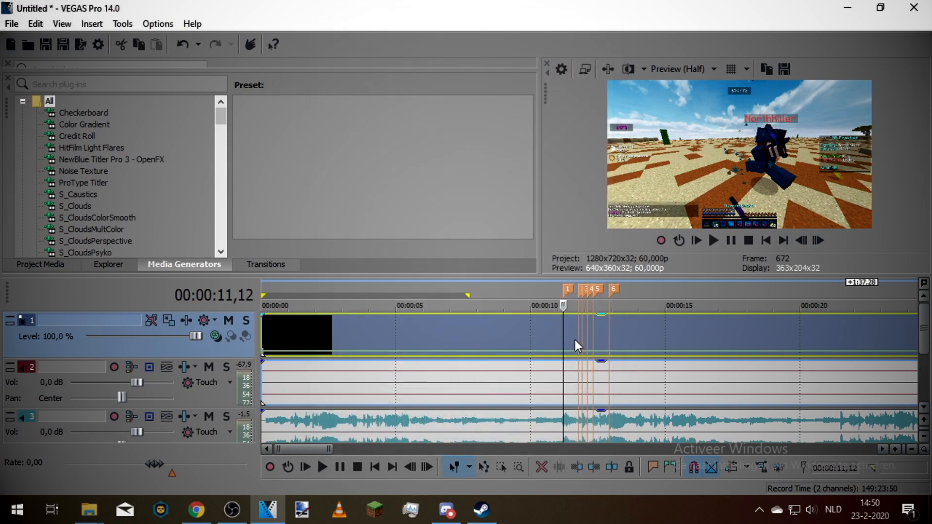
Step: Add a velocity envelope point to the gameplay clip at the first beat marker
scroll(576, 340, up, 2)
scroll(578, 342, up, 4)
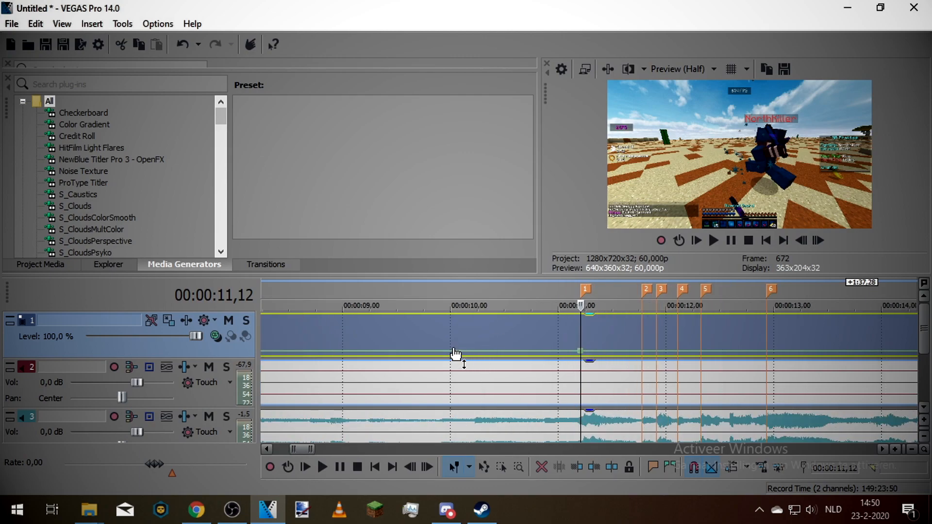
scroll(510, 336, down, 3)
scroll(561, 368, down, 2)
Step: Play the stretch leading up to the first marker and return the playhead to that marker
click(529, 332)
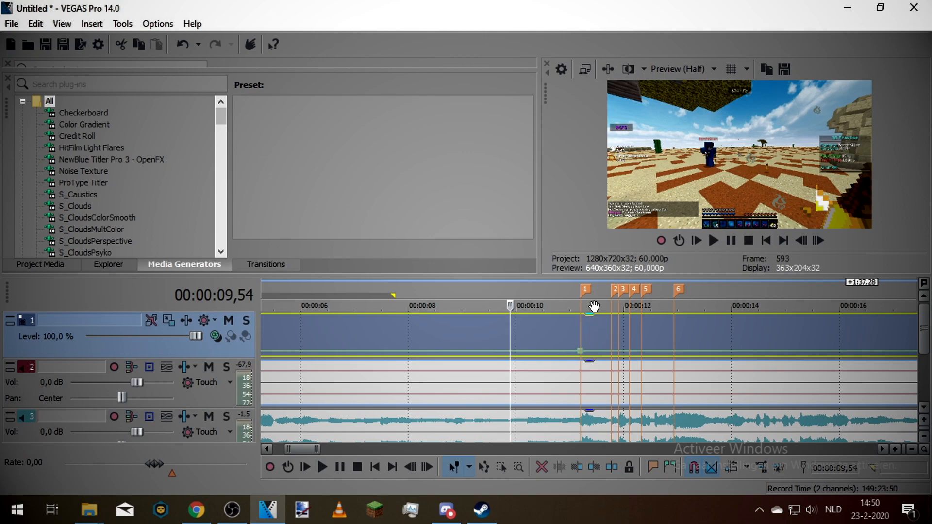
click(713, 240)
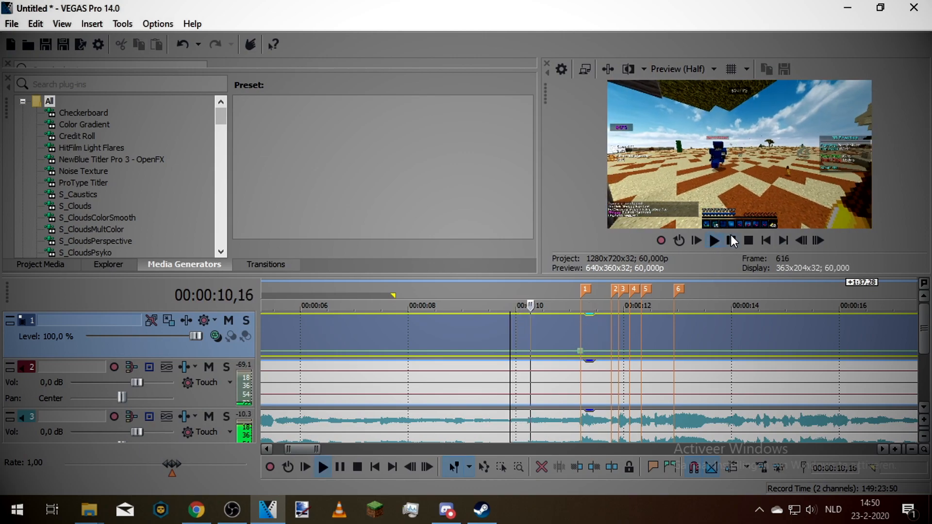
click(731, 240)
scroll(596, 335, up, 3)
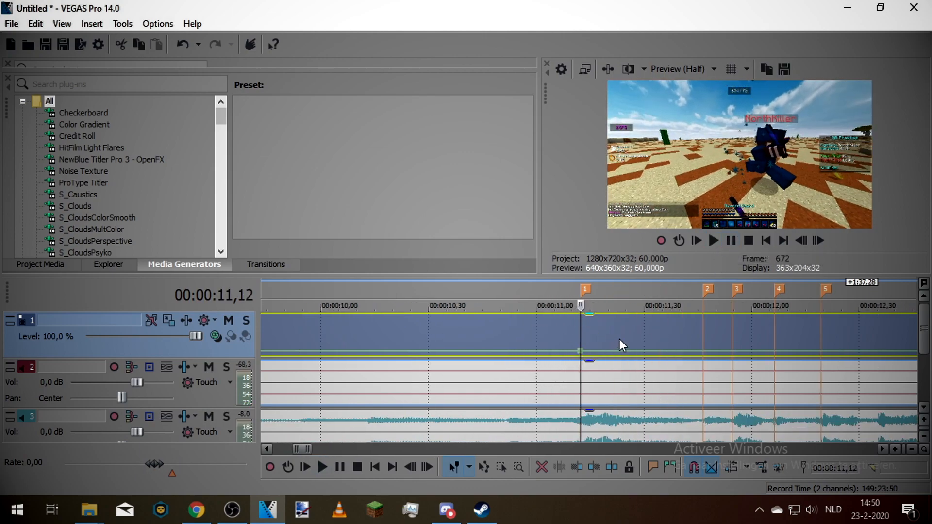
key(Down)
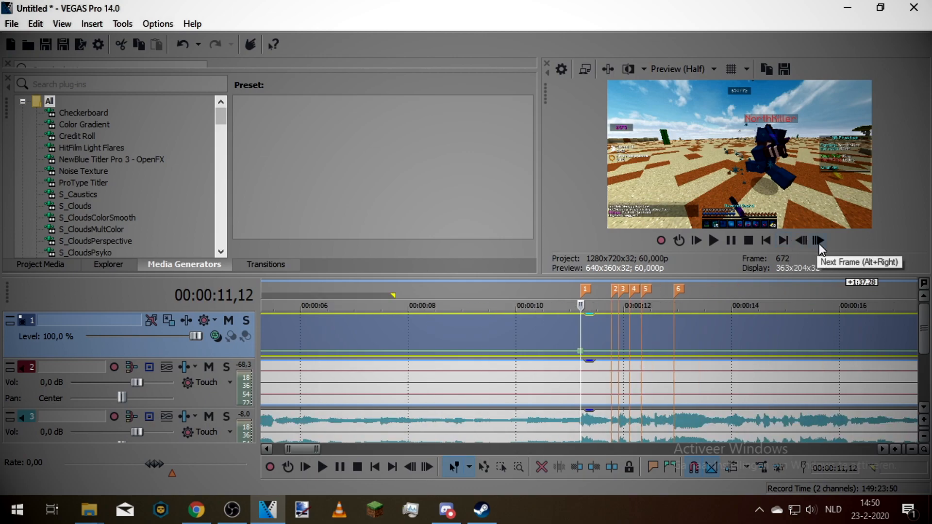
Step: Step back ten frames from the first marker and add a velocity envelope point there
click(800, 240)
click(801, 240)
click(801, 240)
click(801, 240)
click(800, 240)
click(801, 240)
click(803, 241)
click(803, 241)
click(803, 240)
click(803, 241)
scroll(648, 357, up, 3)
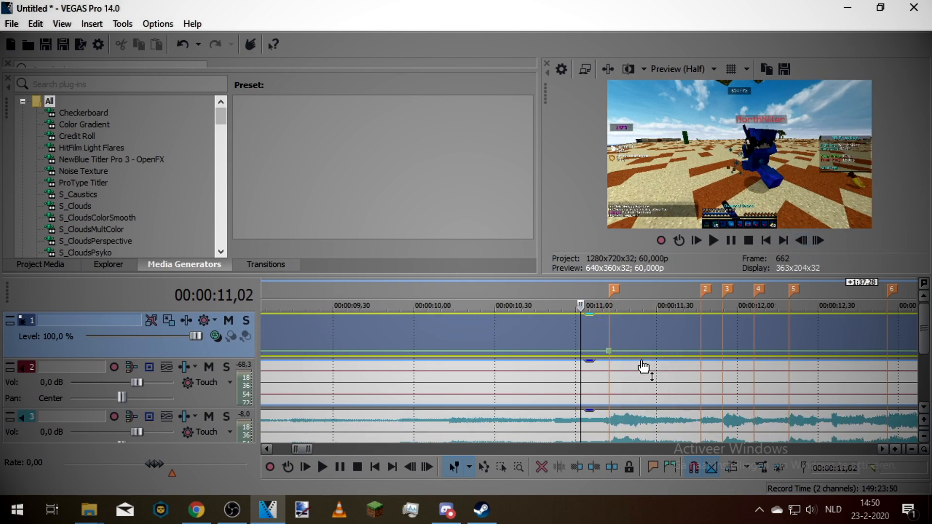
double_click(580, 351)
click(609, 350)
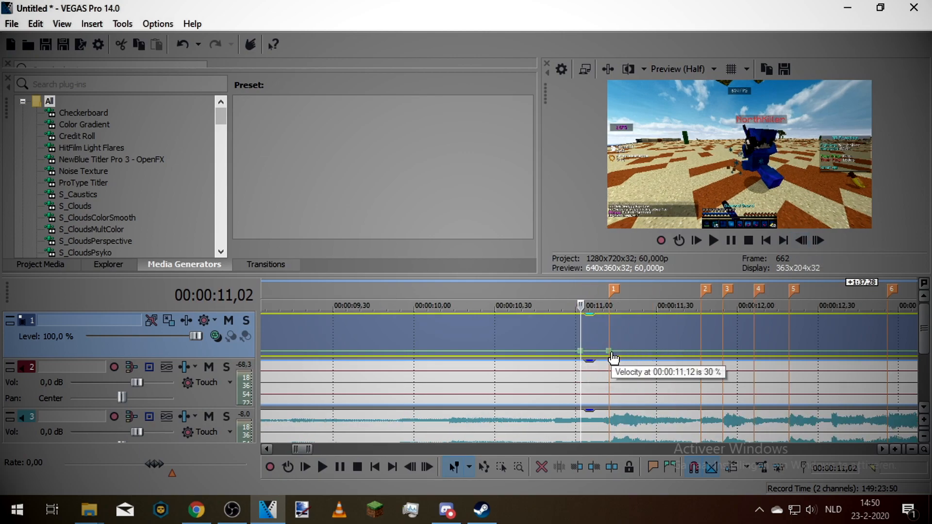
Step: Add another velocity envelope point ten frames after the first marker
click(817, 240)
click(817, 240)
click(817, 239)
click(817, 239)
click(817, 239)
click(817, 240)
click(818, 239)
click(818, 240)
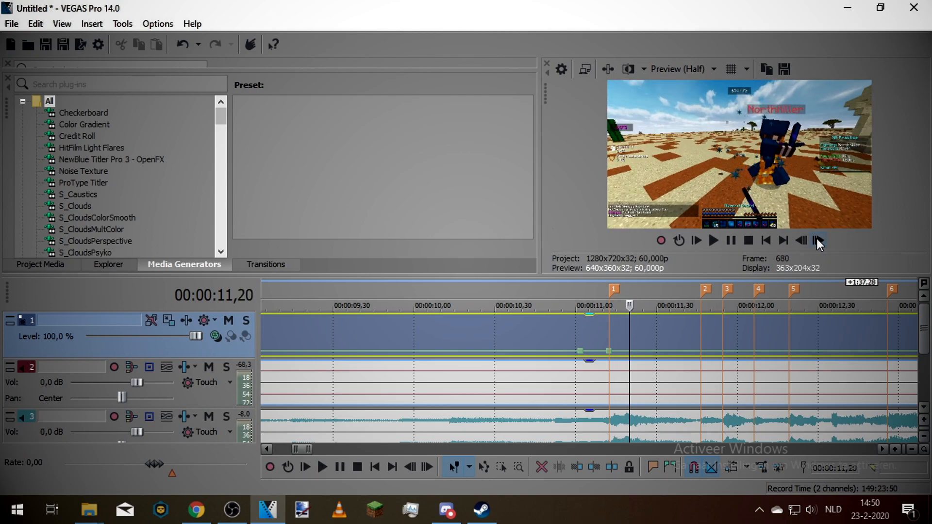
click(817, 240)
click(817, 239)
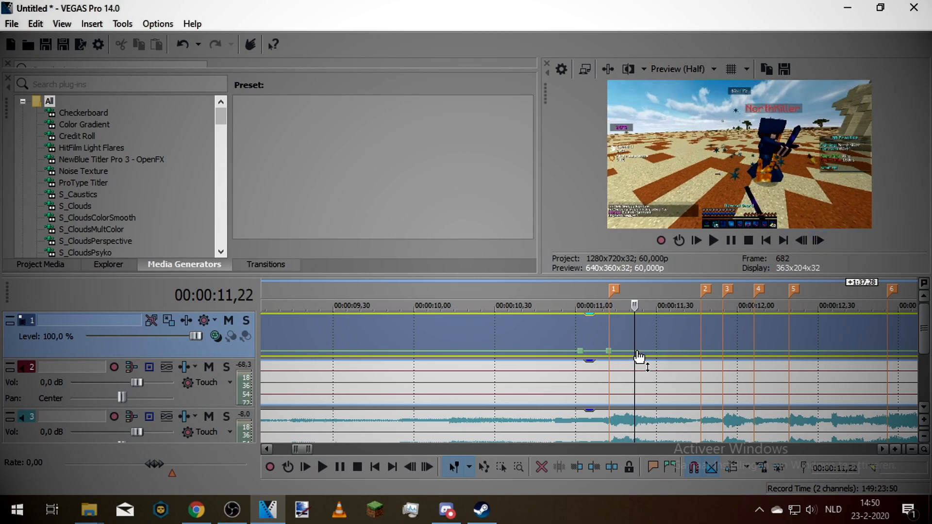
Step: Set the velocity point at the first marker to 300% forward velocity
right_click(613, 352)
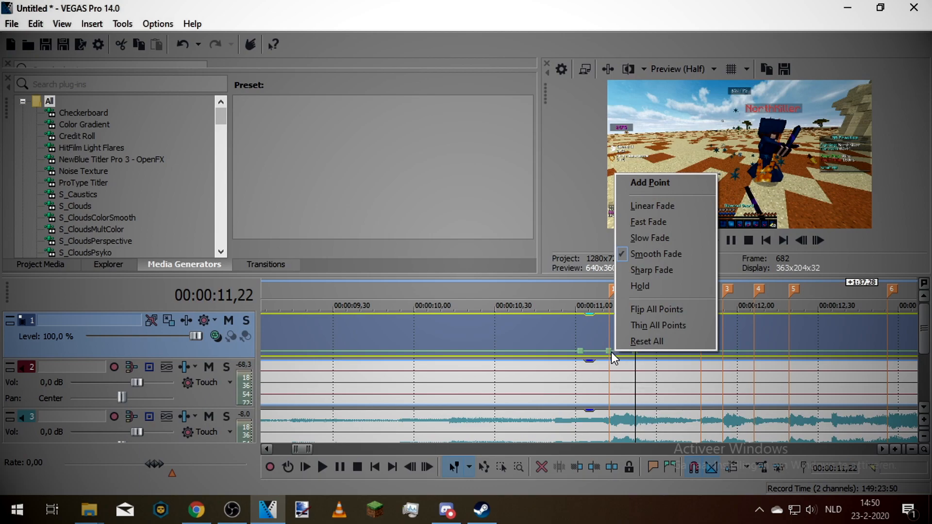
right_click(612, 351)
click(670, 54)
Step: Play from about half a second before the first marker to check the velocity ramp
click(506, 324)
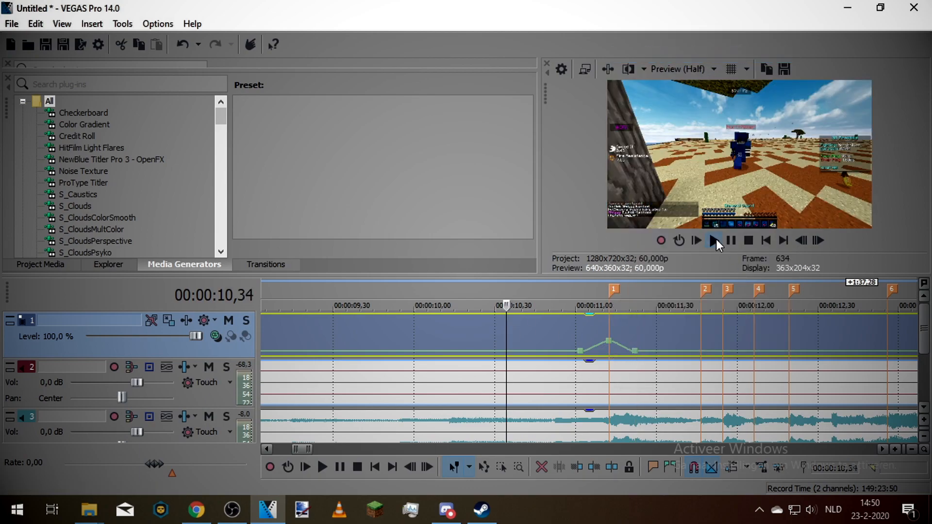
click(714, 240)
key(space)
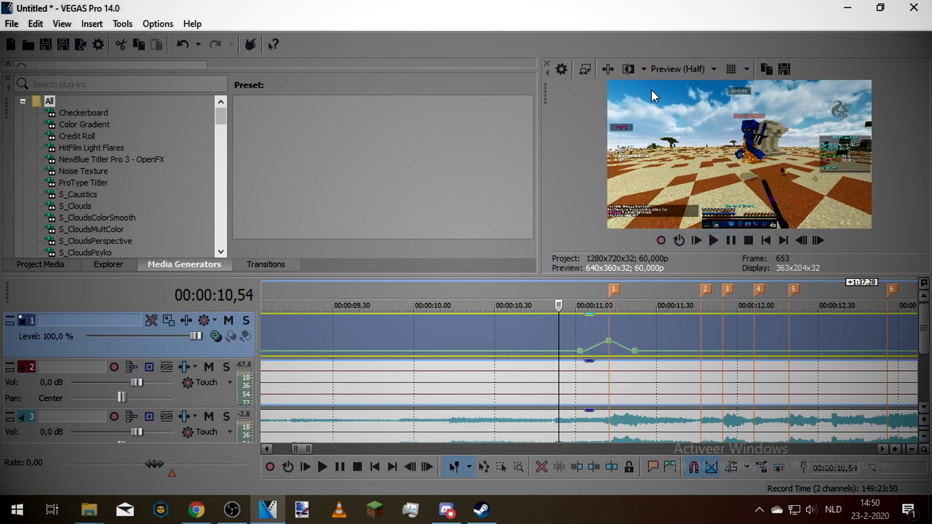
Step: Set the video preview quality to Draft (Quarter)
click(677, 69)
mouse_move(681, 90)
click(752, 139)
Step: Replay the velocity peak around the first marker in draft preview and bring the playhead back to the marker
click(715, 240)
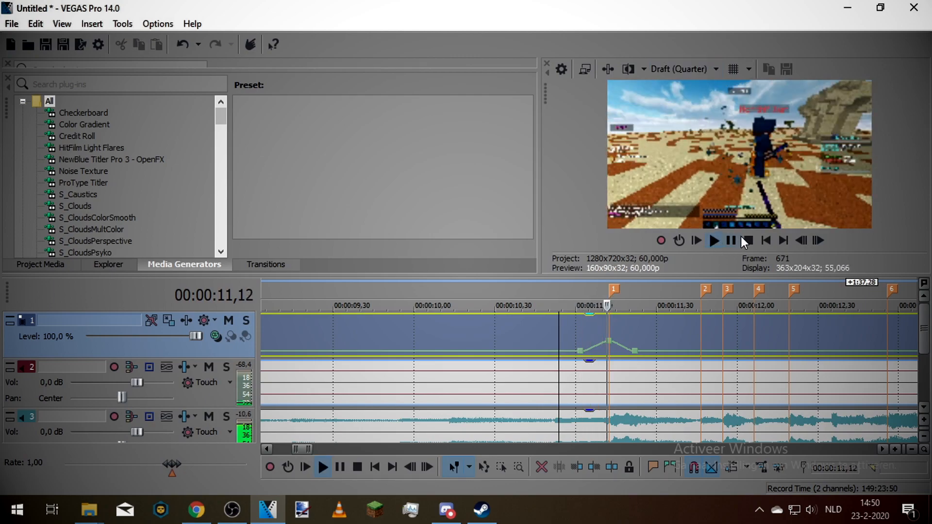
click(609, 335)
scroll(563, 334, up, 2)
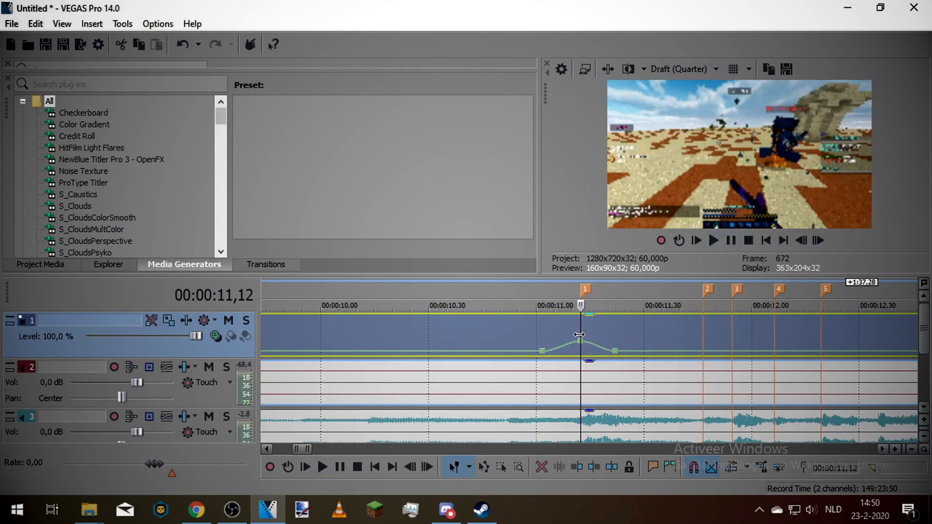
scroll(561, 335, down, 10)
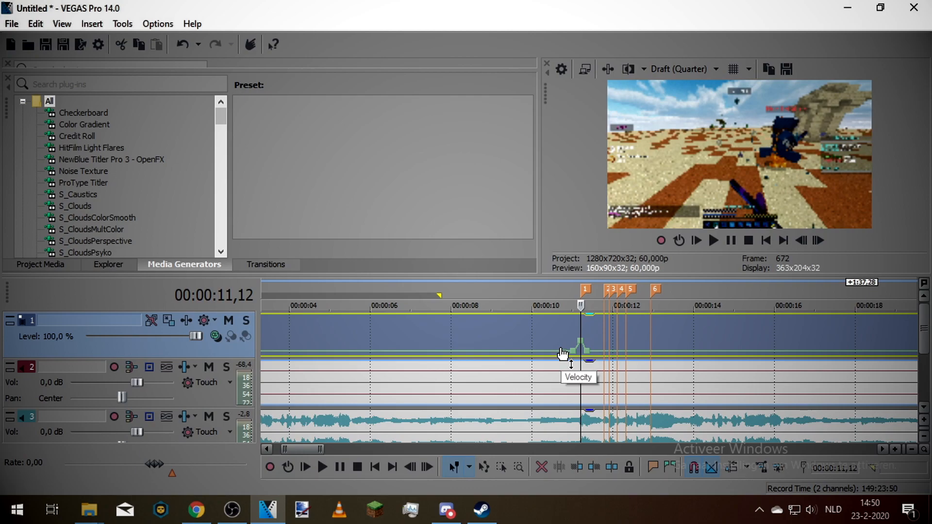
scroll(562, 355, up, 8)
click(534, 339)
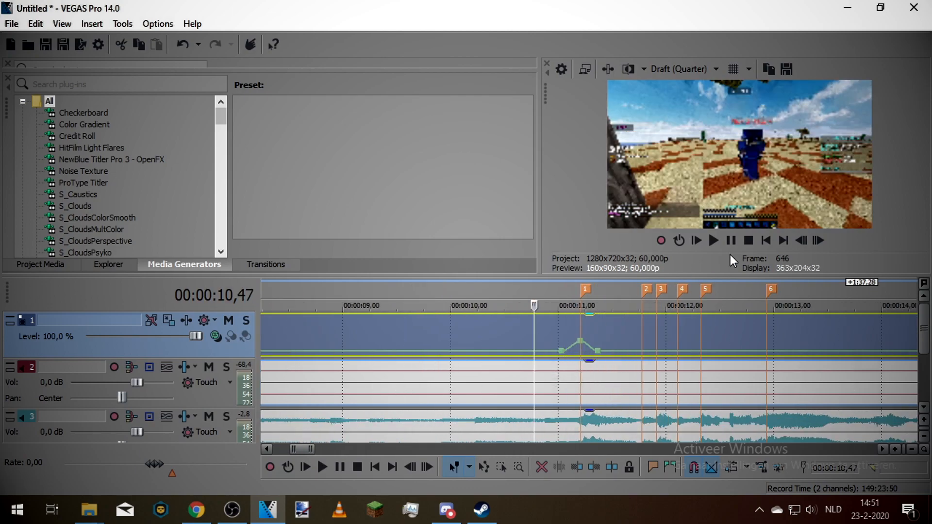
click(720, 244)
click(731, 241)
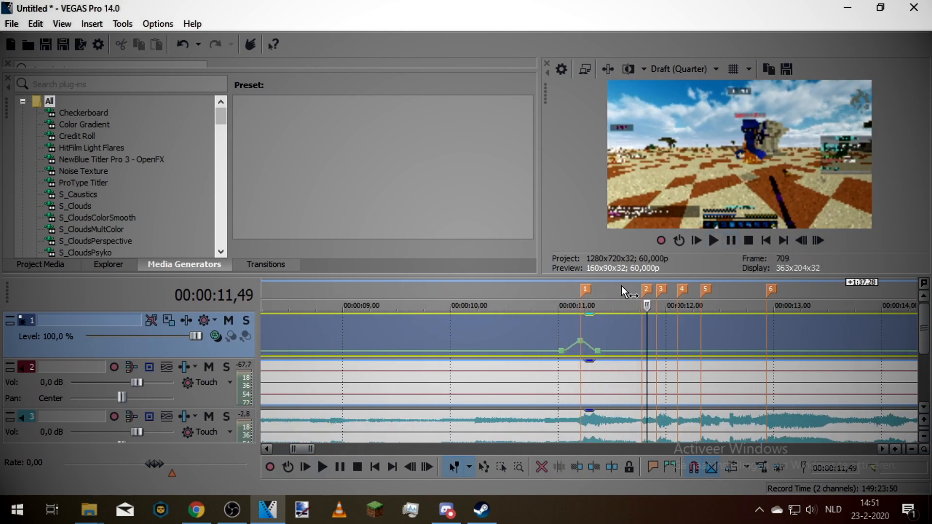
click(716, 241)
key(ctrl+Left)
key(Up)
key(Up)
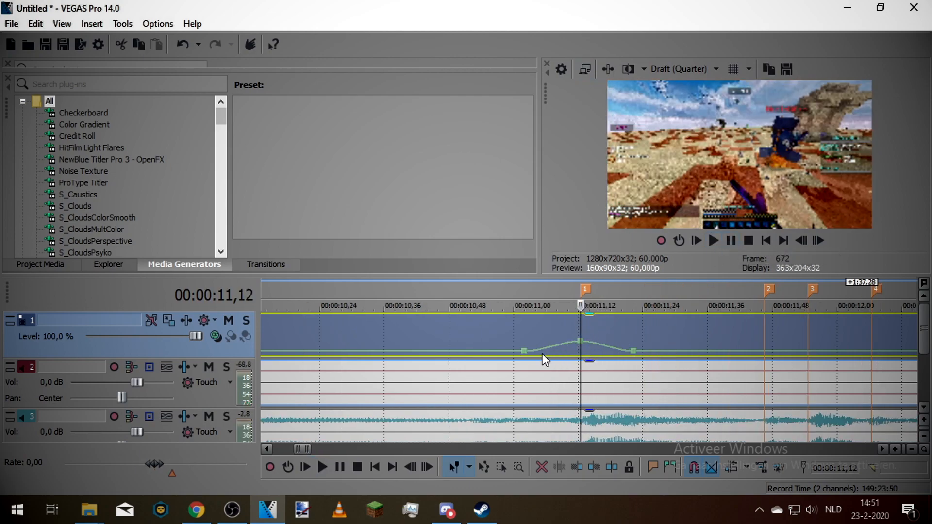
key(Down)
key(Down)
key(Down)
key(Down)
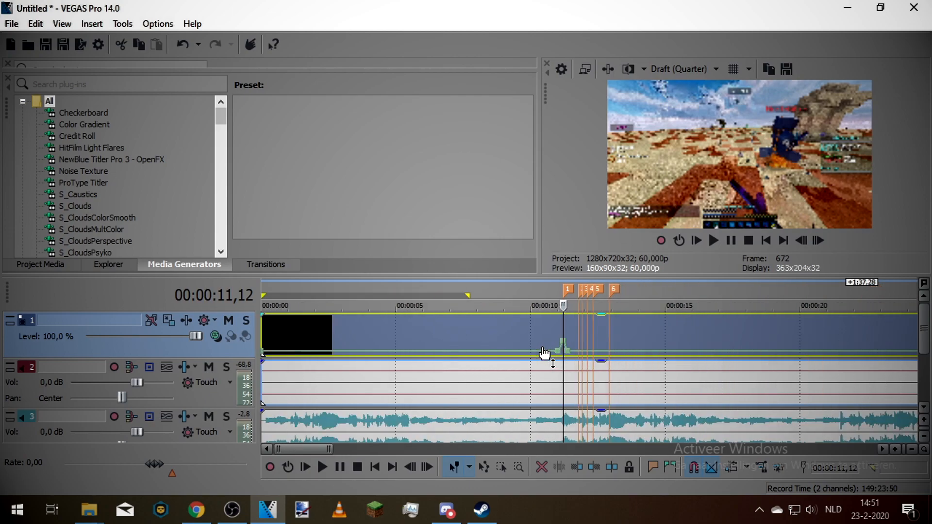
key(Up)
key(Up)
key(Up)
key(Up)
key(Up)
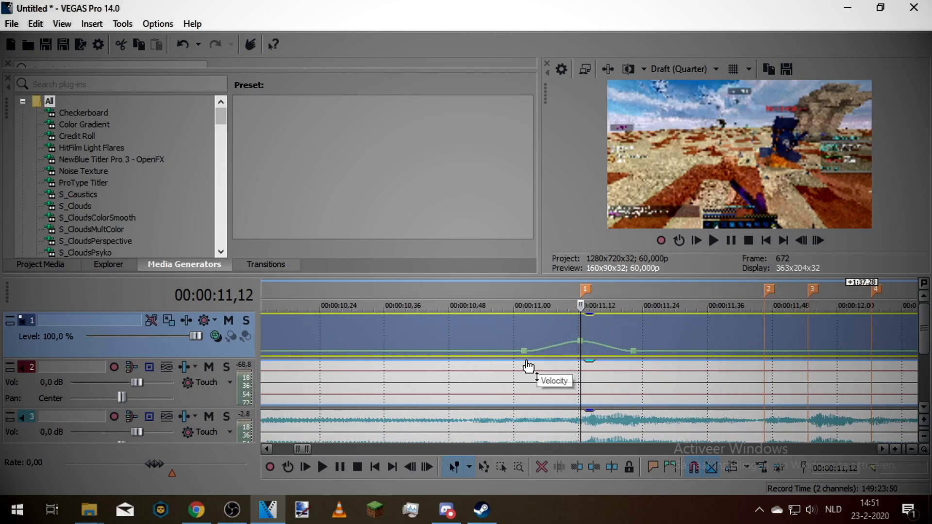
Step: Give the velocity ramp into the first marker a Slow Fade and the ramp out of it a Fast Fade
mouse_move(525, 353)
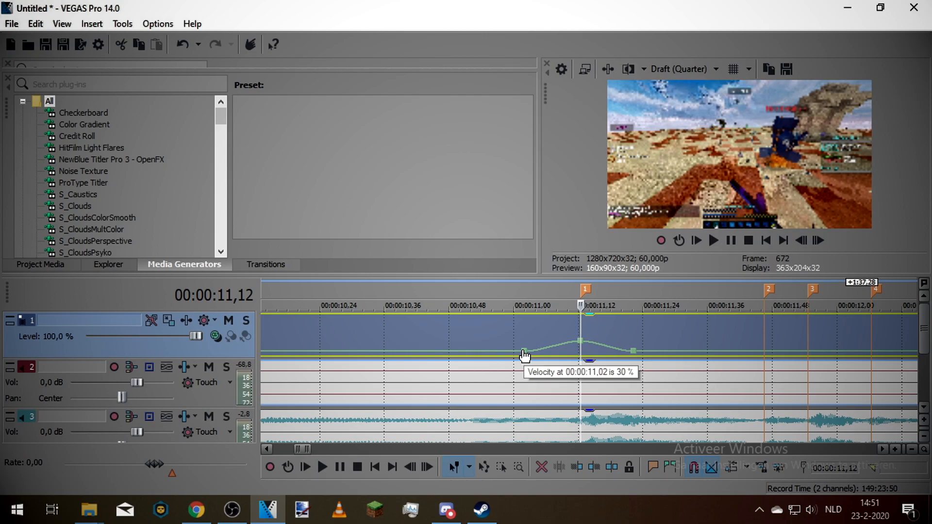
right_click(526, 348)
click(525, 349)
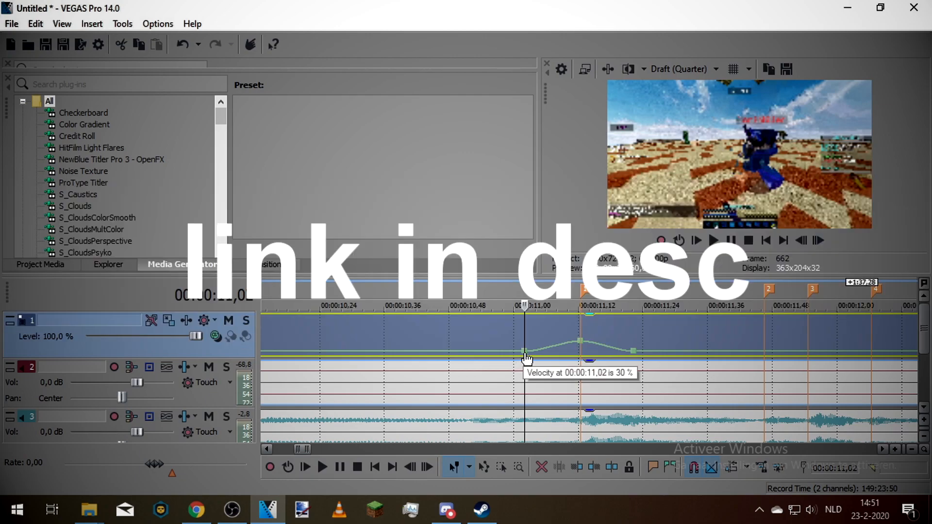
right_click(525, 351)
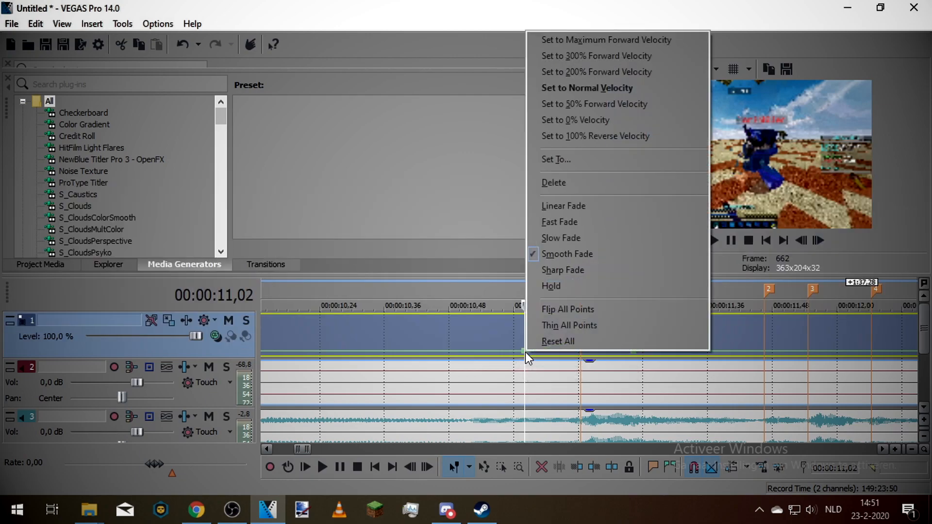
click(563, 242)
right_click(581, 342)
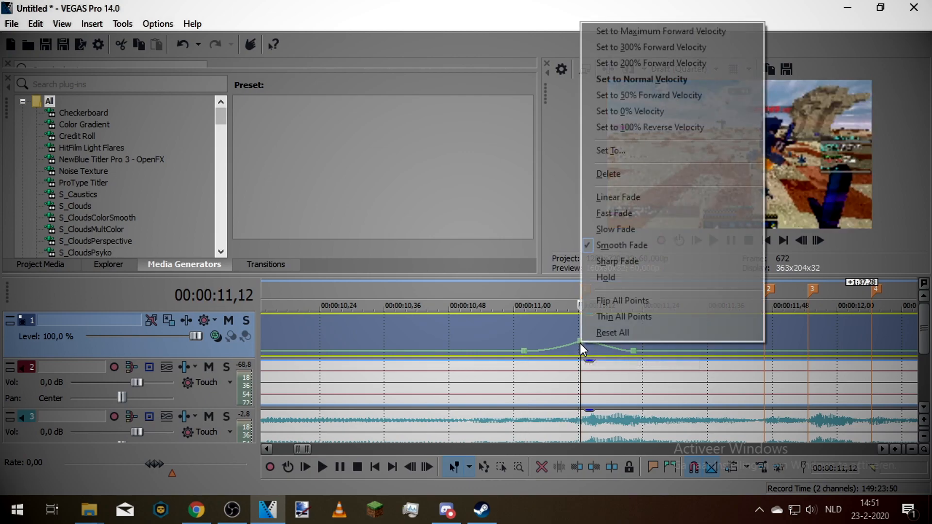
click(612, 213)
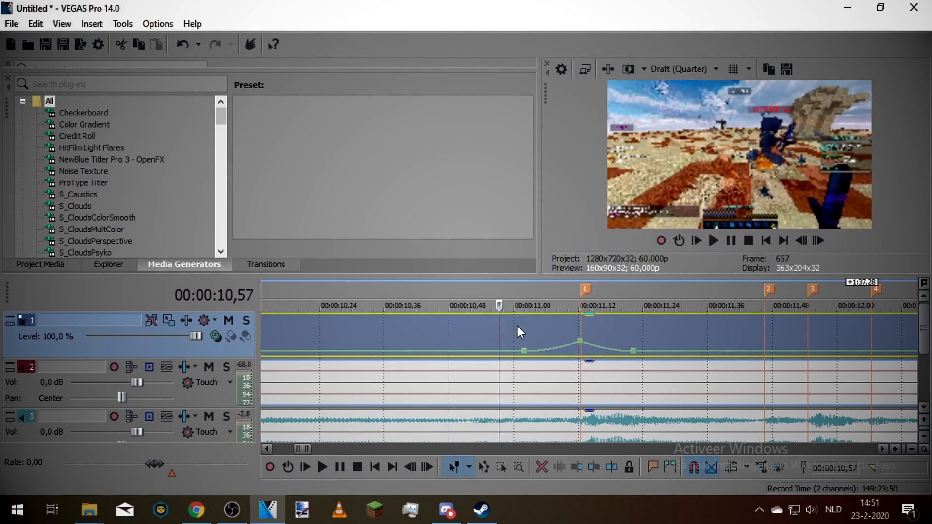
Step: Play the section around the first marker to check the ramp, then return the playhead to that marker
click(714, 241)
click(730, 241)
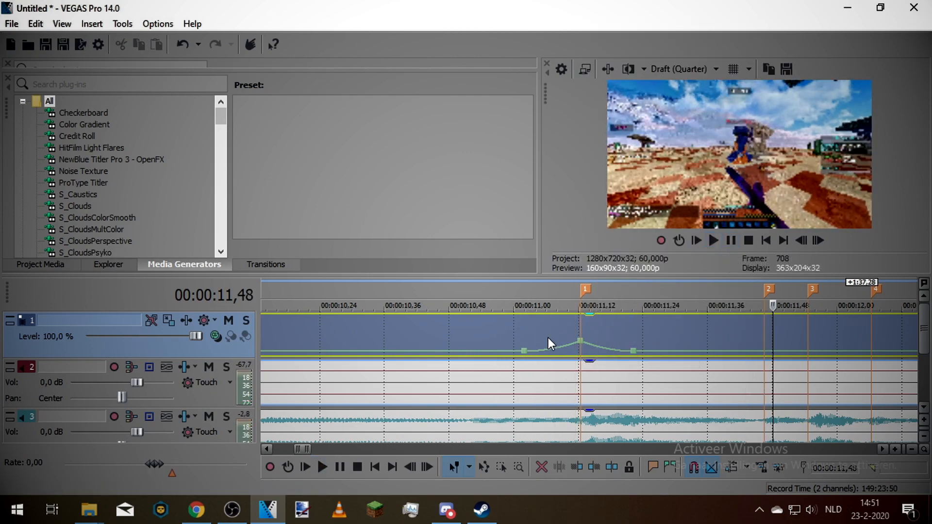
click(580, 326)
Step: Set the first marker's velocity point to 400% and change the fade following it to Hold
right_click(581, 341)
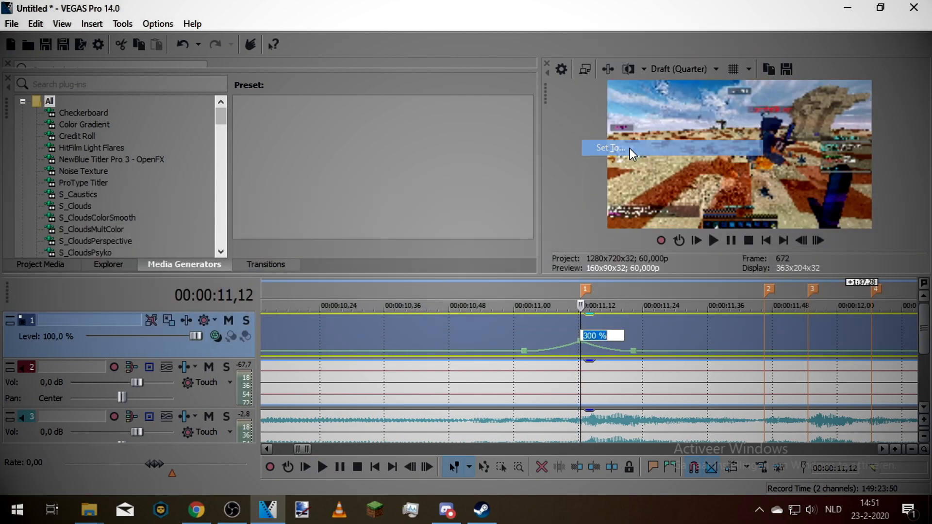
click(630, 148)
text(400)
key(Return)
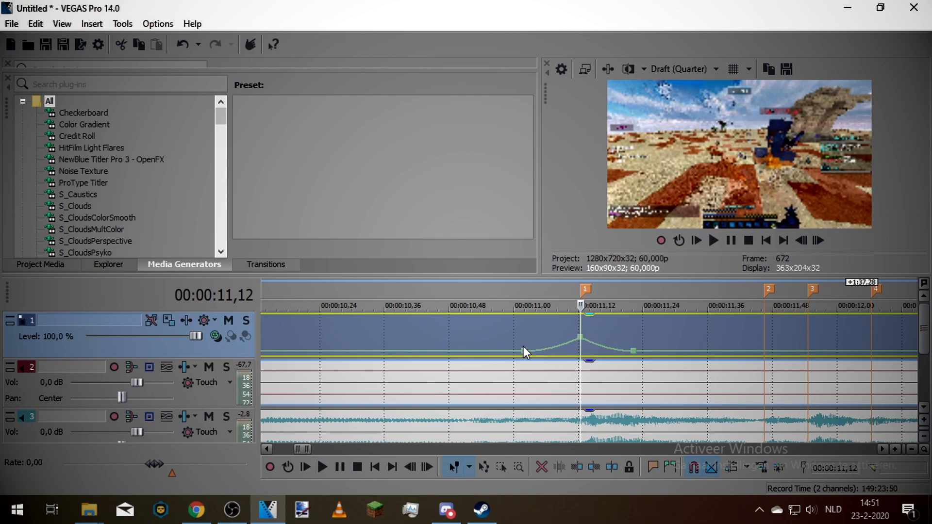
right_click(580, 338)
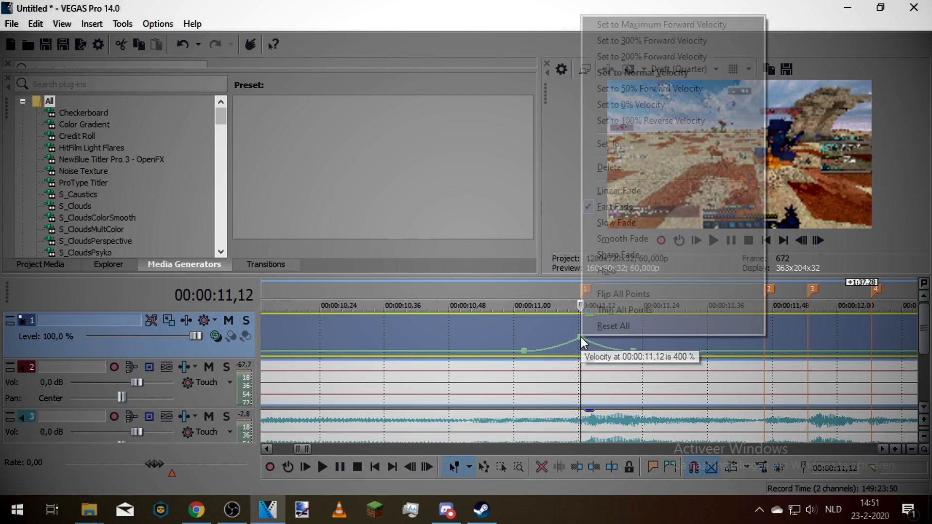
click(626, 270)
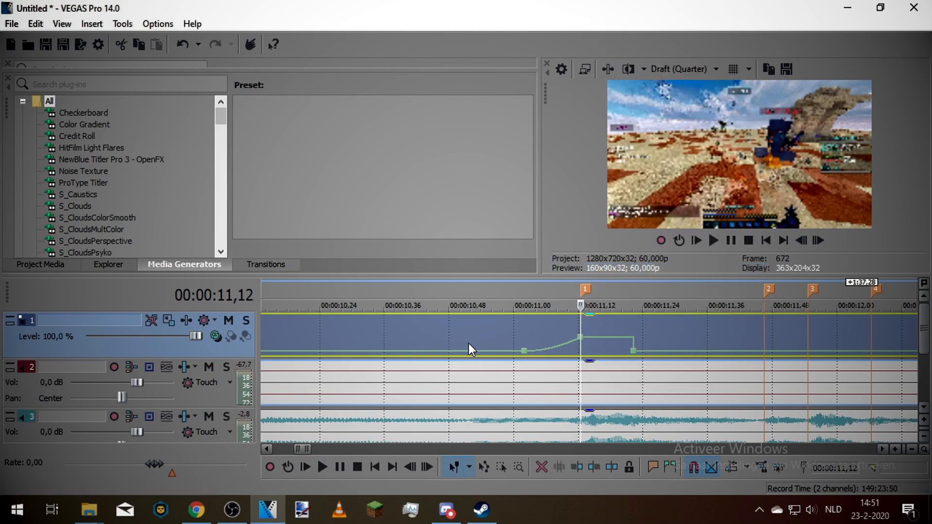
Step: Play the section around the first marker from shortly before the ramp to check the held velocity
click(714, 240)
click(729, 240)
click(504, 329)
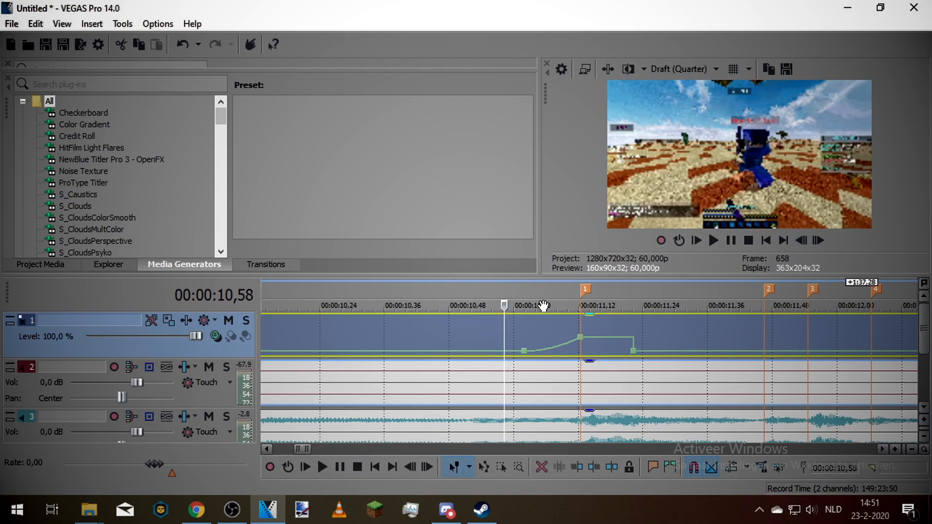
scroll(580, 334, down, 5)
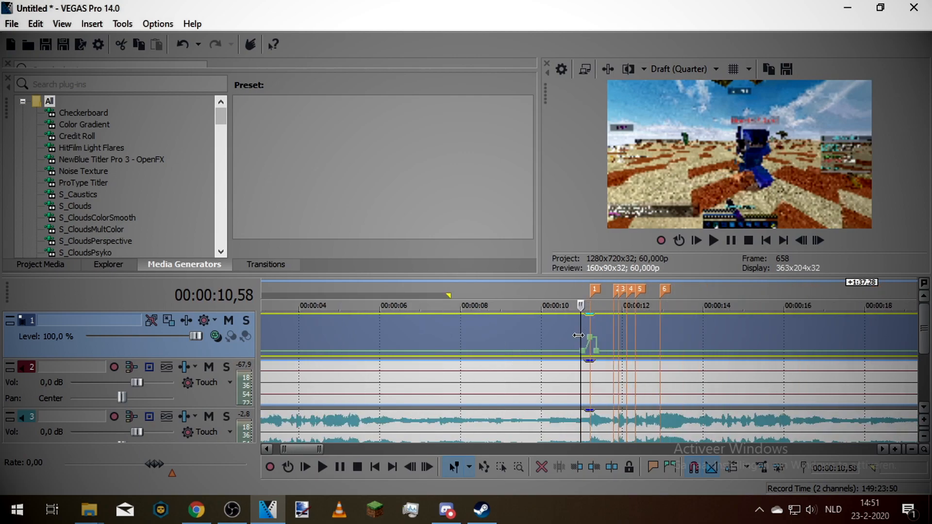
scroll(578, 333, up, 5)
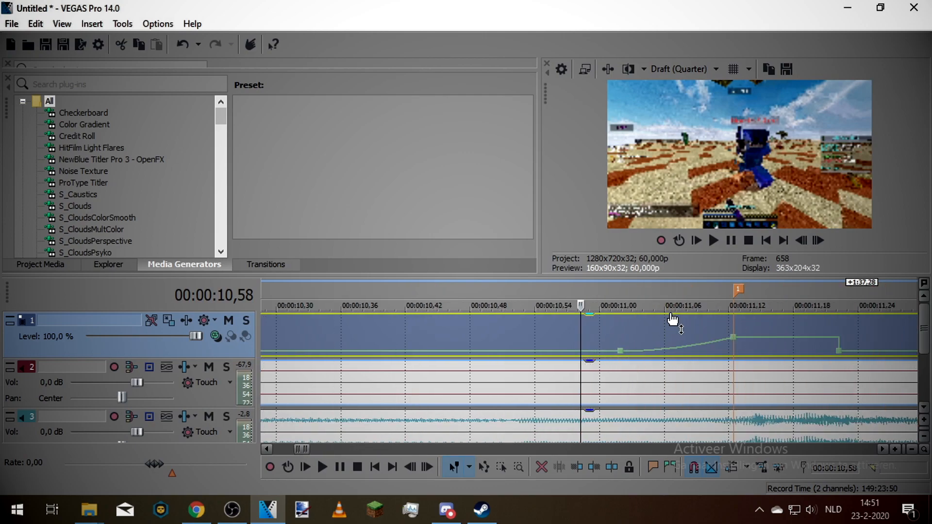
click(714, 240)
click(731, 240)
Step: Select the range from 00:00:10,56 to 00:00:11,29 around the first marker and render that range
drag(573, 288, 690, 291)
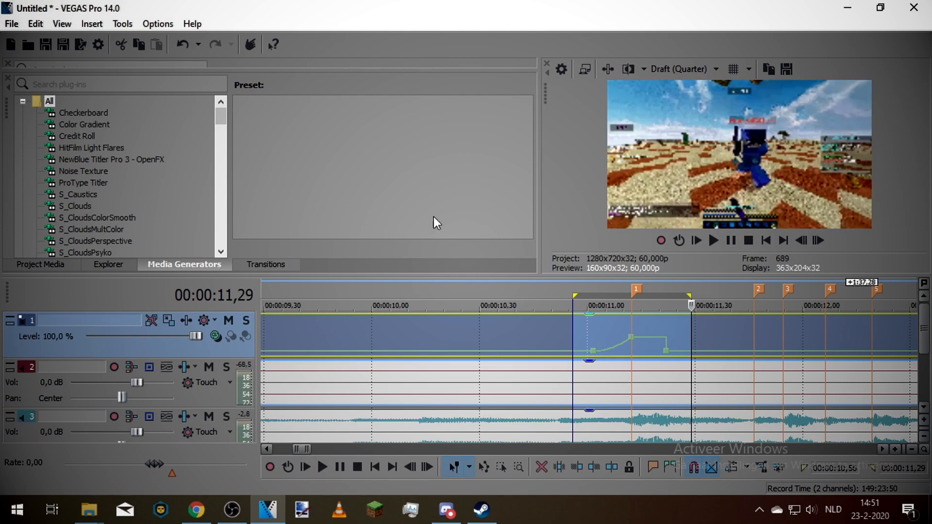
click(12, 23)
click(33, 137)
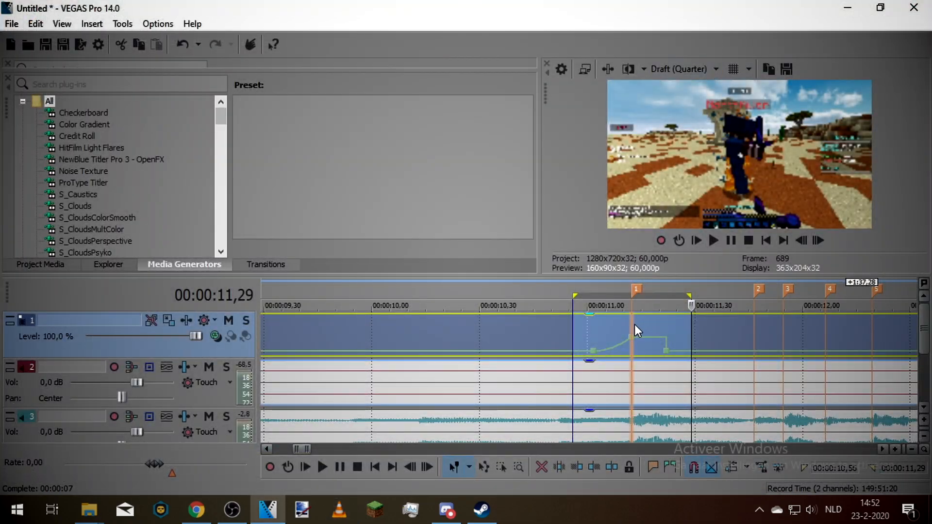
Step: Set the first marker's velocity point to 300% forward velocity and play the section to check it
right_click(629, 339)
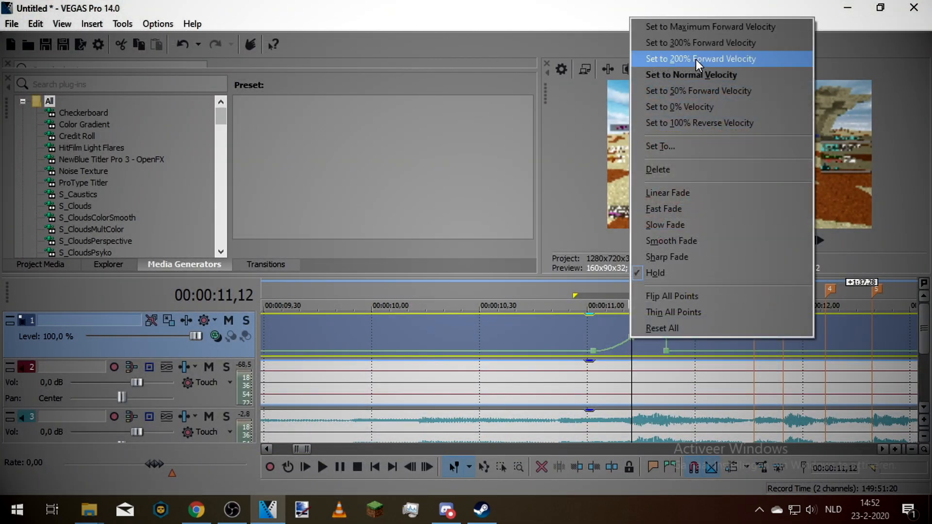
click(695, 59)
click(560, 338)
click(713, 241)
click(731, 239)
Step: Add velocity points at the second and third markers, one between them, one shortly before the second and one shortly after the third
click(753, 331)
scroll(637, 357, up, 2)
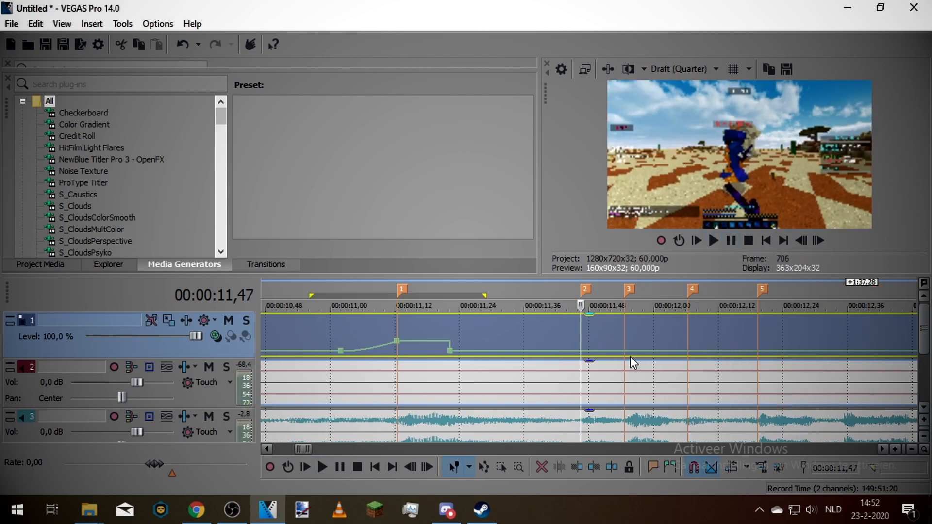
double_click(535, 350)
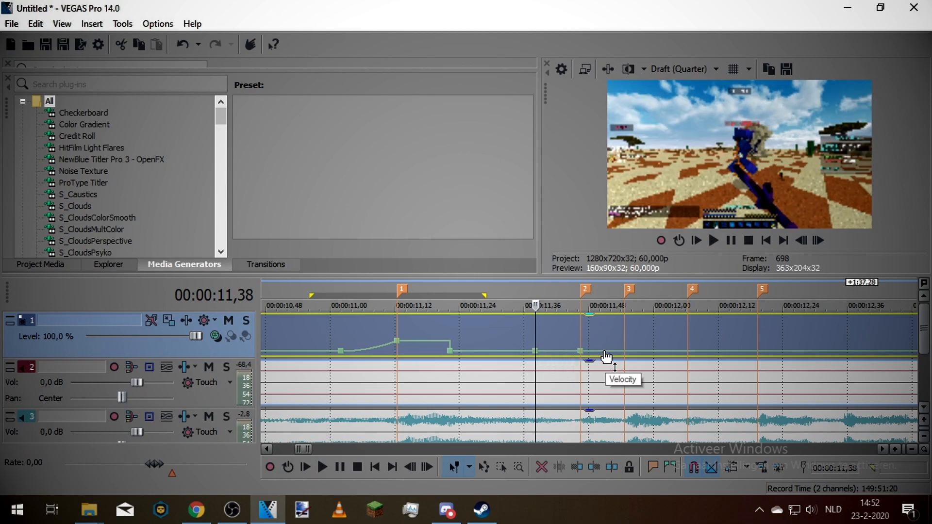
click(182, 45)
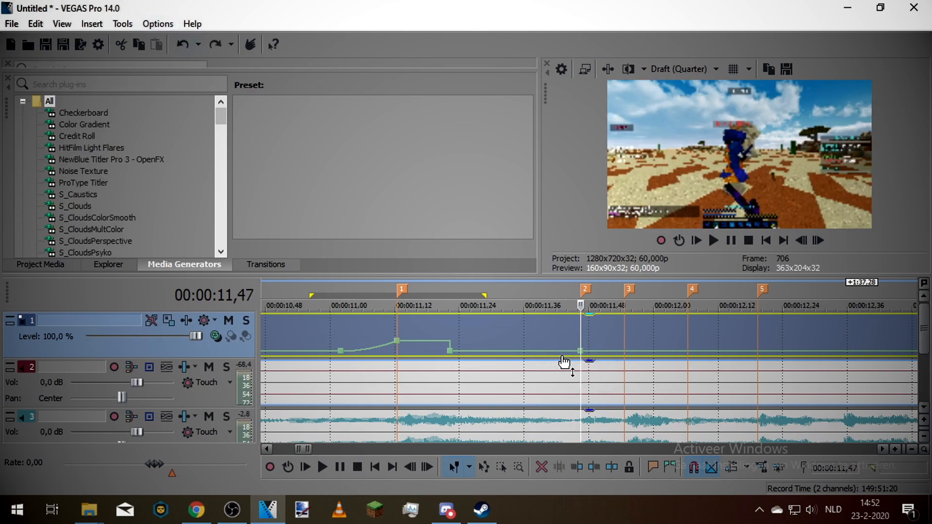
click(623, 340)
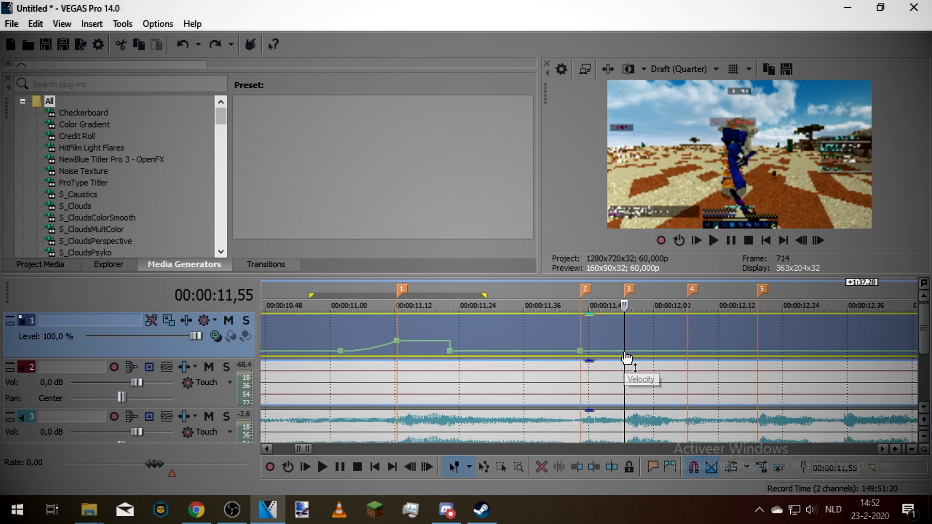
double_click(601, 351)
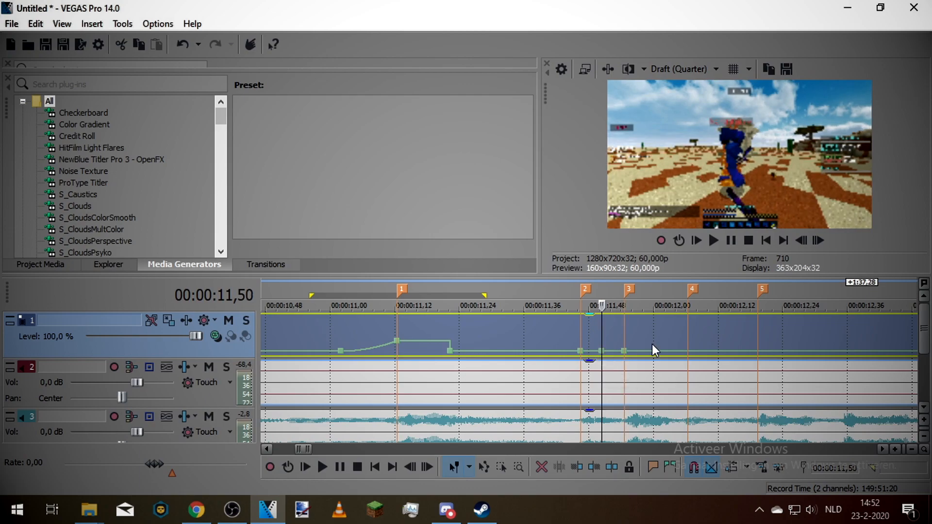
double_click(649, 350)
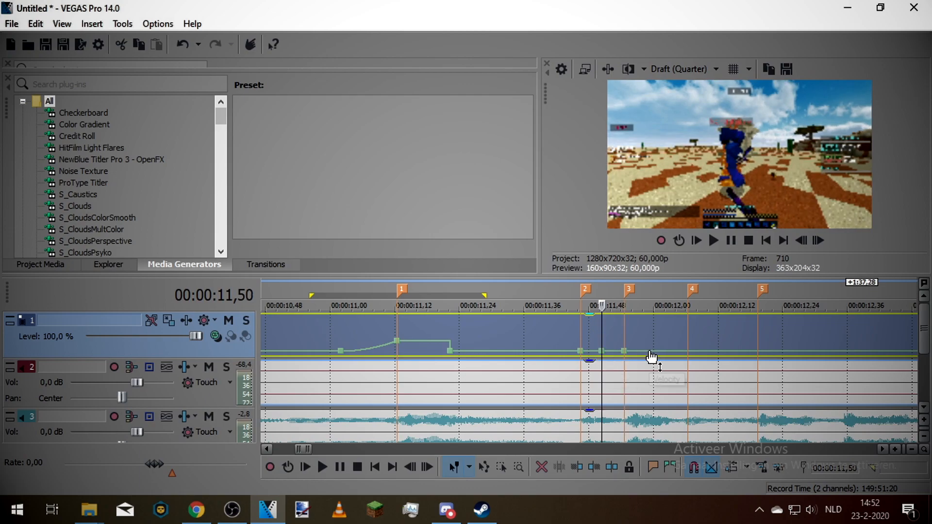
double_click(549, 351)
Step: Set the velocity points at the second and third markers to 300% forward velocity
right_click(582, 350)
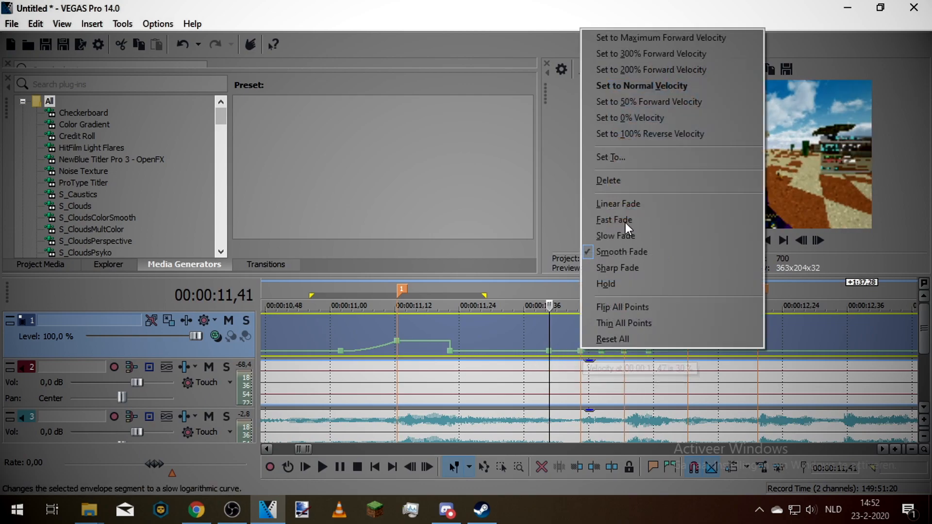
click(640, 55)
right_click(626, 357)
click(663, 71)
scroll(573, 365, down, 5)
scroll(572, 365, up, 5)
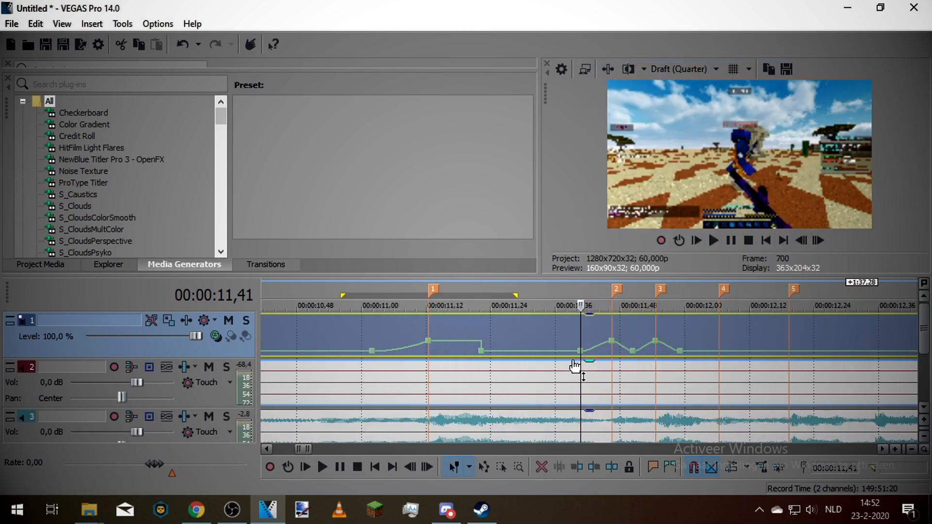
Step: Apply Slow Fade to the ramps rising into the second and third markers and Fast Fade to the ramps falling after them
right_click(582, 351)
click(651, 243)
right_click(612, 340)
click(639, 227)
right_click(613, 342)
click(650, 212)
right_click(633, 349)
click(663, 236)
right_click(655, 341)
click(698, 214)
Step: Play the clip through the first three markers to check how the velocity peaks match the beats
scroll(488, 330, down, 2)
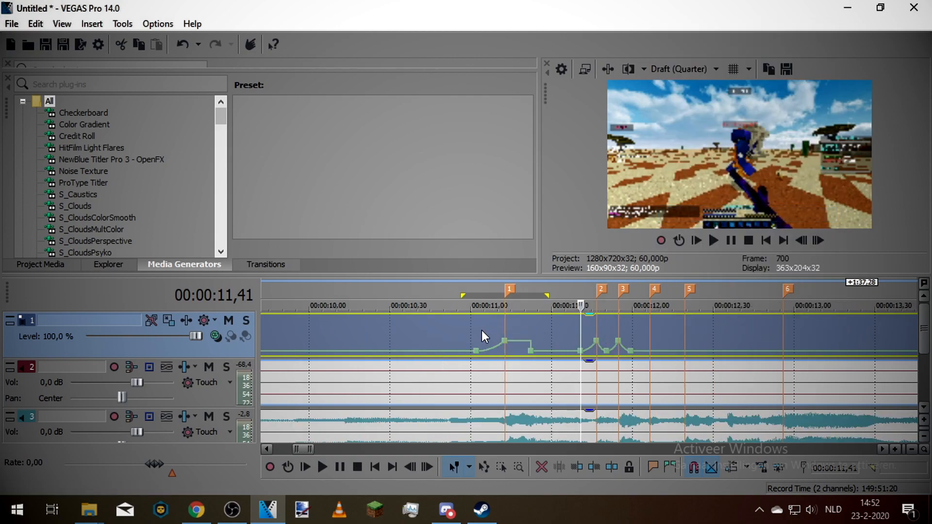
click(732, 239)
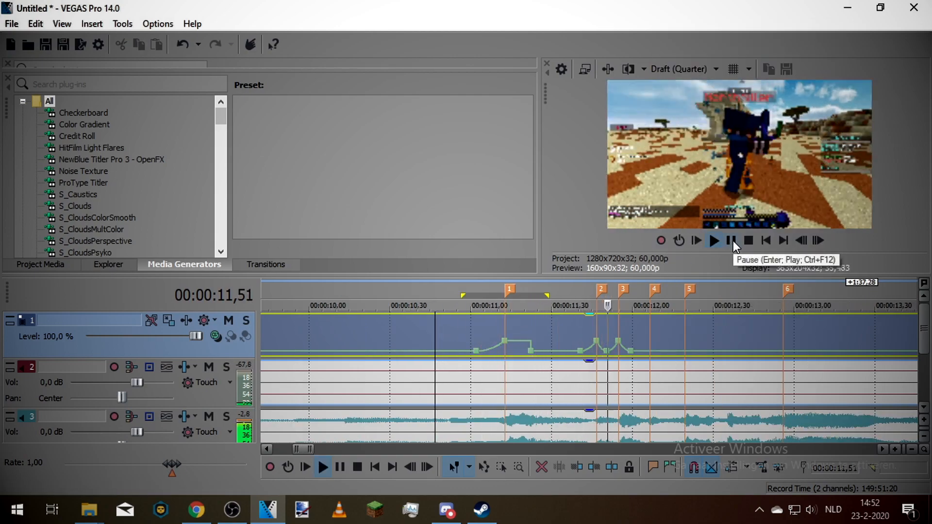
click(731, 240)
click(571, 325)
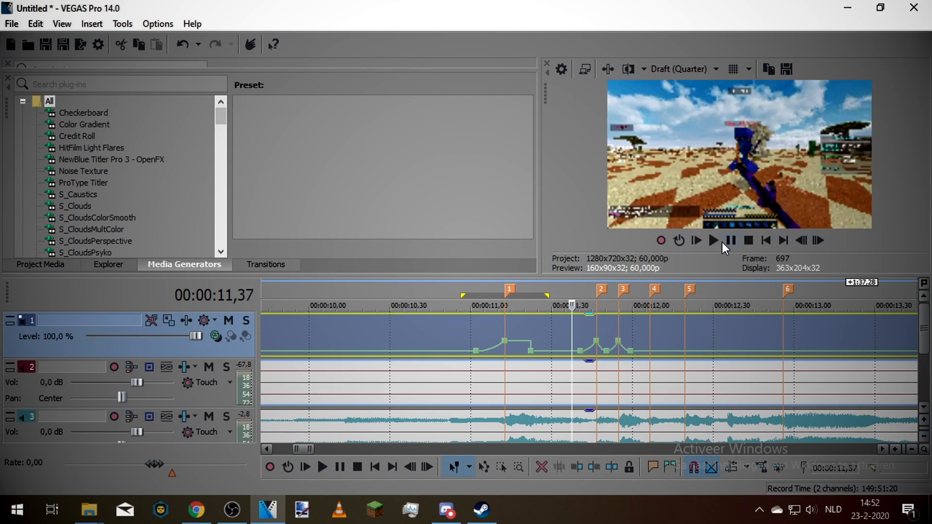
scroll(677, 328, up, 2)
click(336, 324)
scroll(304, 437, down, 2)
drag(156, 463, 160, 466)
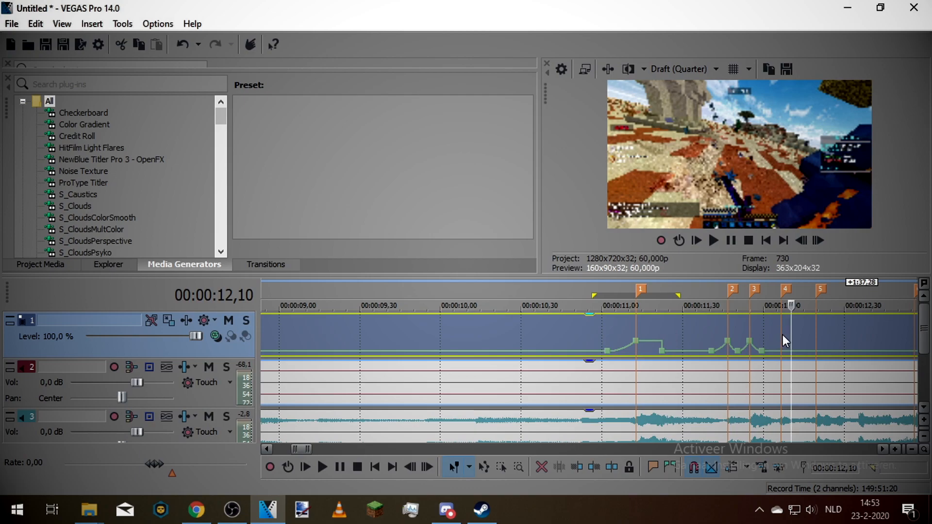
Step: Add velocity points at, just before and just after the fourth marker, and set the marker's point to 300% forward velocity
click(783, 335)
scroll(782, 335, up, 2)
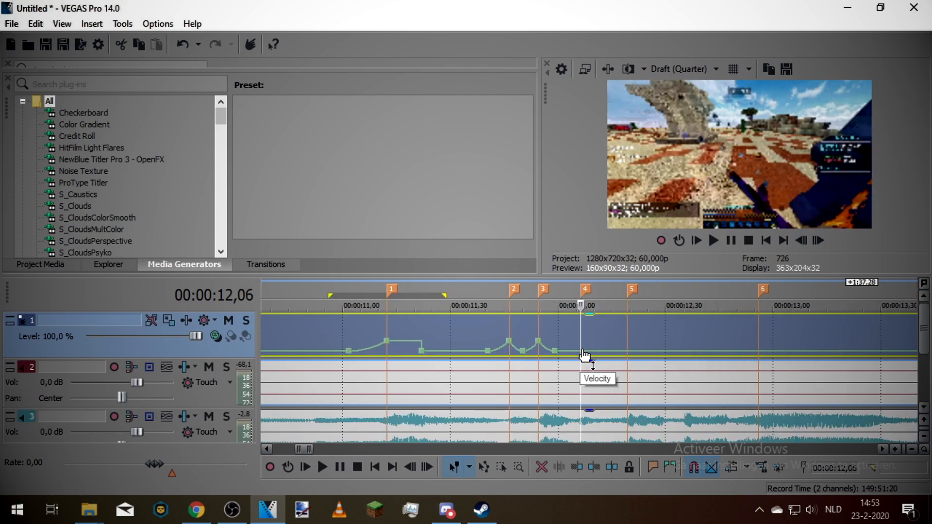
scroll(582, 356, up, 1)
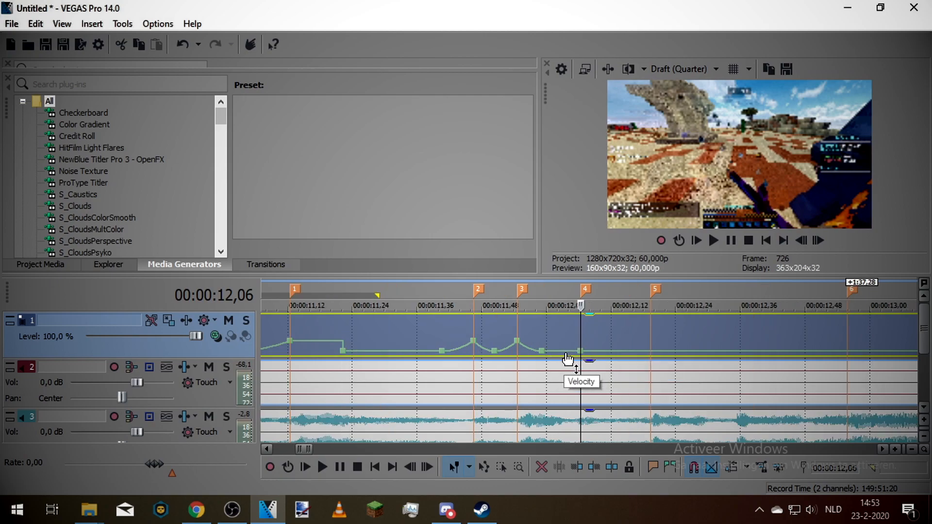
double_click(559, 351)
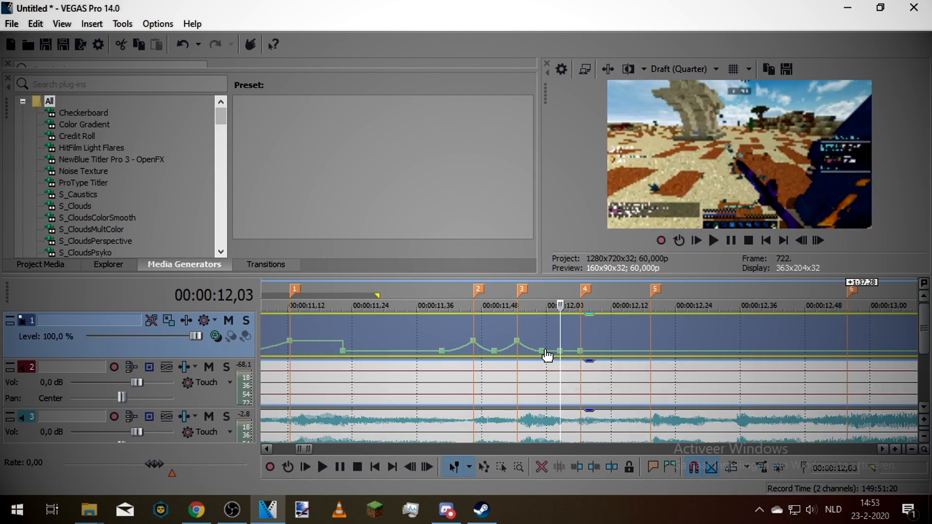
double_click(615, 352)
right_click(615, 350)
right_click(581, 352)
click(683, 52)
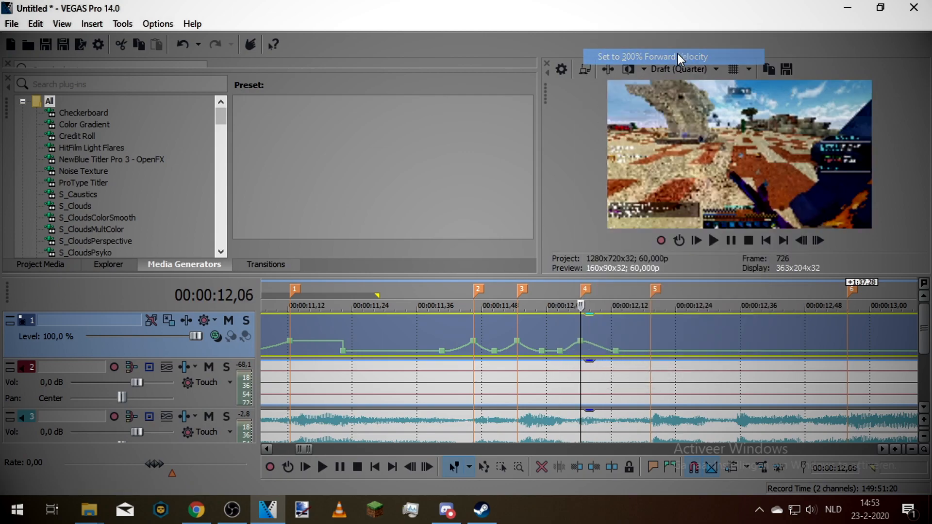
Step: Apply Slow Fade to the ramp into the fourth marker and Fast Fade to the ramp after it
right_click(560, 358)
click(602, 235)
right_click(581, 340)
click(634, 211)
right_click(560, 352)
click(591, 295)
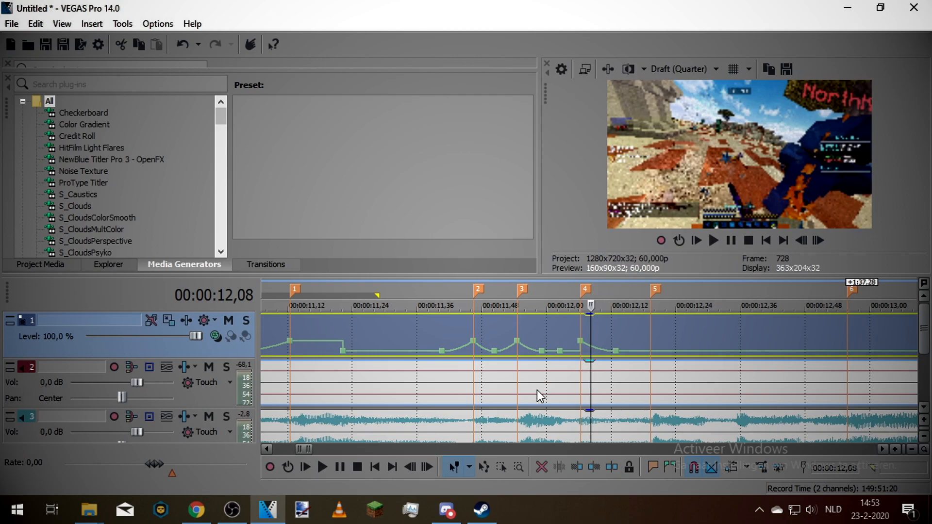
Step: Play the section across the fourth marker to check its velocity peak
click(713, 241)
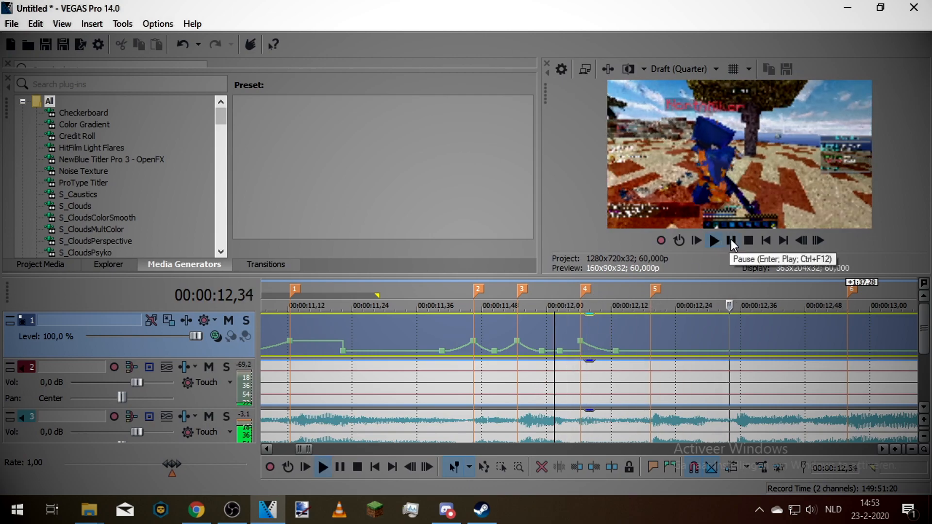
click(733, 238)
click(728, 240)
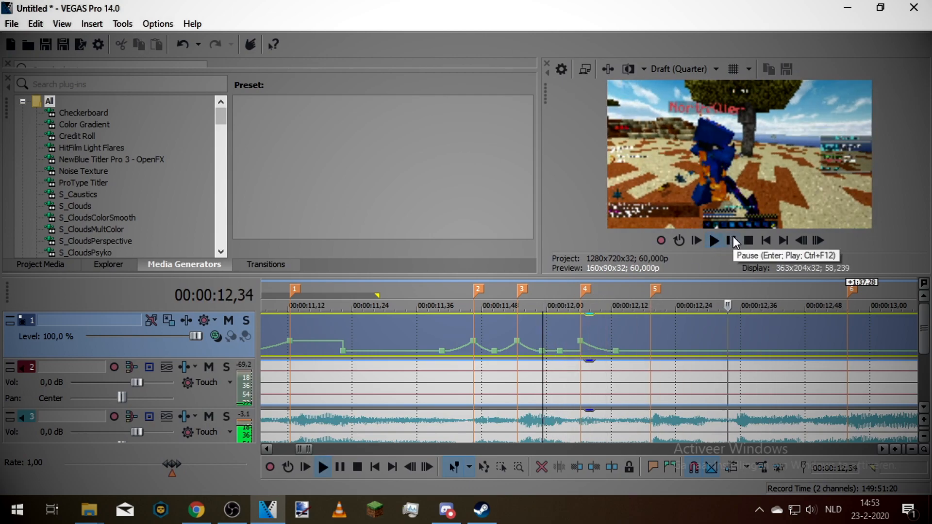
Step: Apply Slow Fade to the ramp into the fourth marker and play the section following it
click(732, 237)
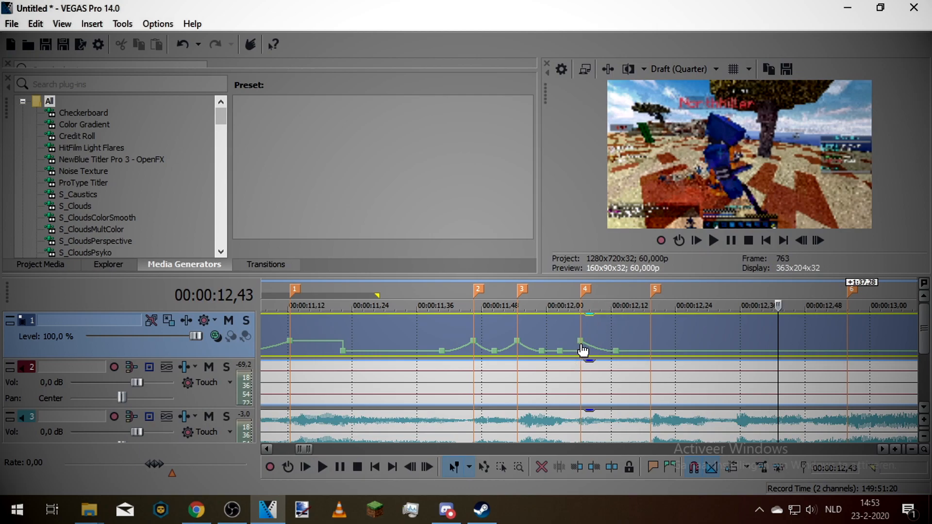
right_click(559, 358)
click(601, 248)
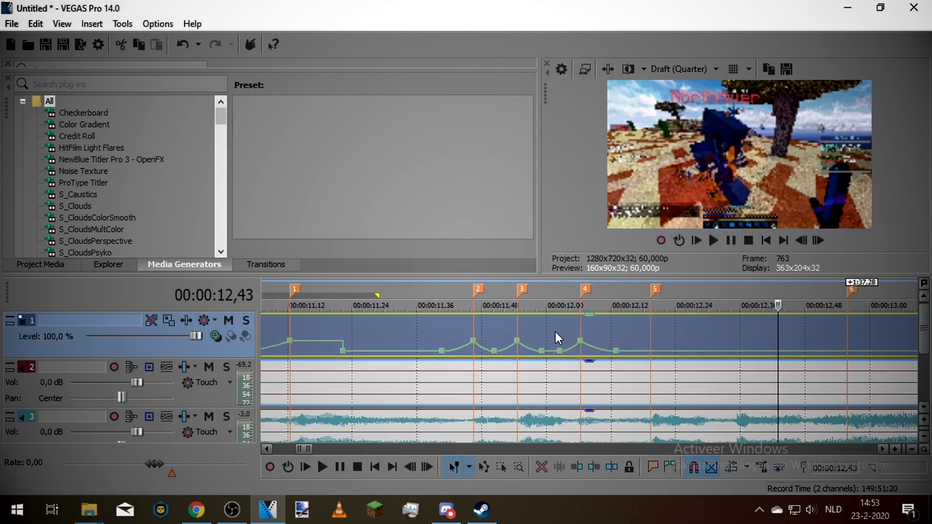
click(713, 240)
click(731, 240)
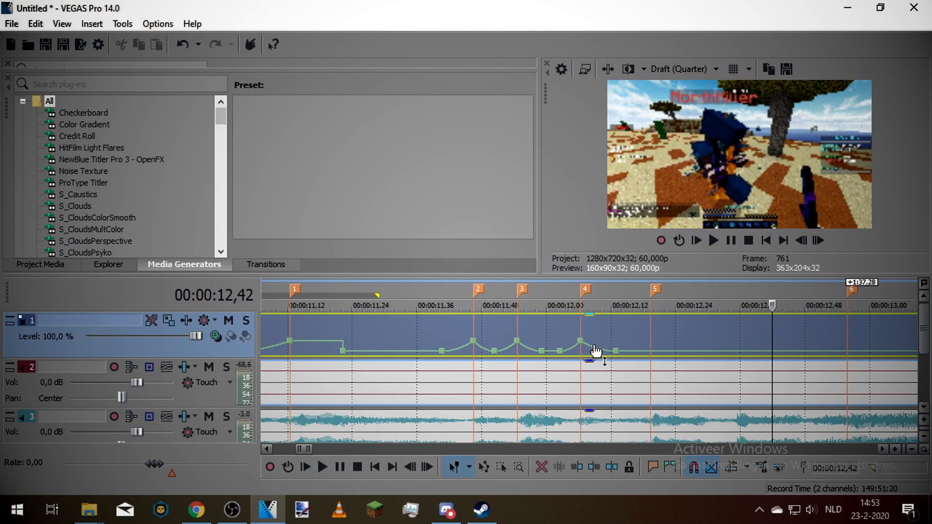
Step: Add velocity points at, just before and just after the fifth marker, and set the marker's point to 300% forward velocity
scroll(586, 342, down, 3)
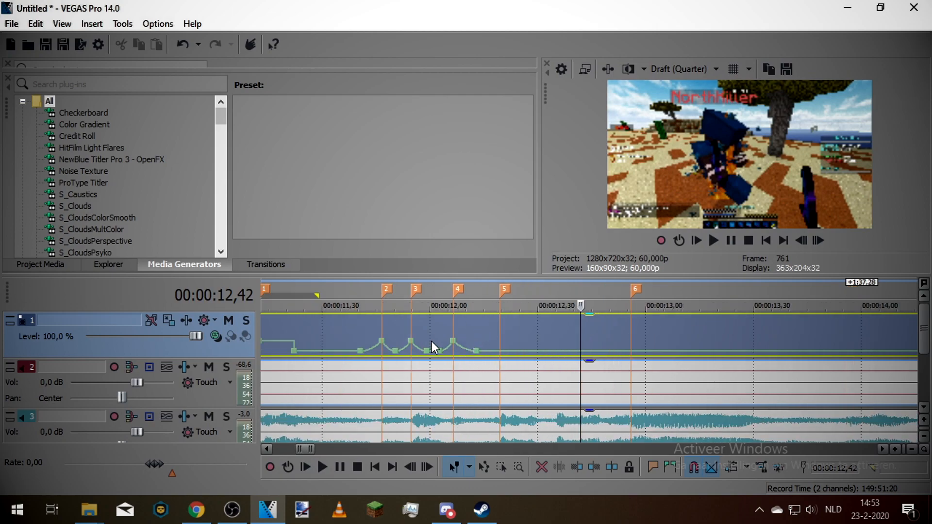
click(500, 343)
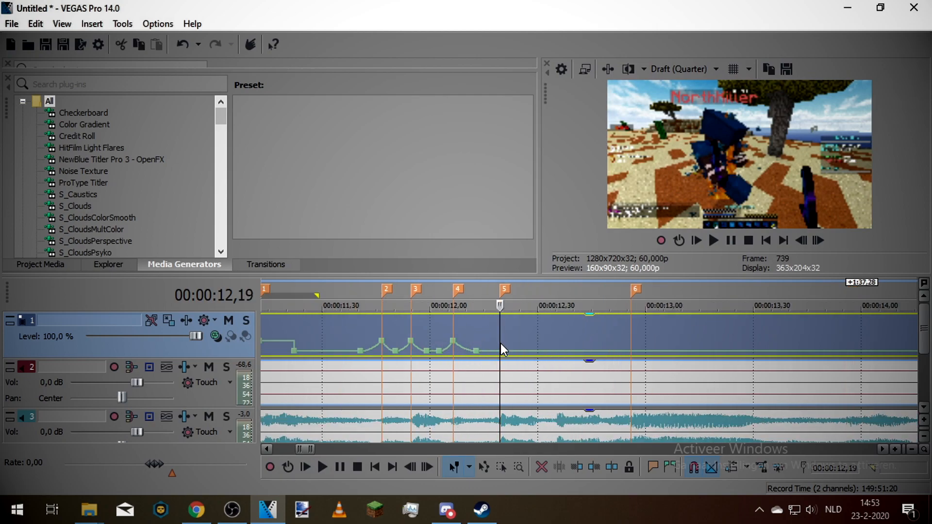
scroll(503, 347, up, 2)
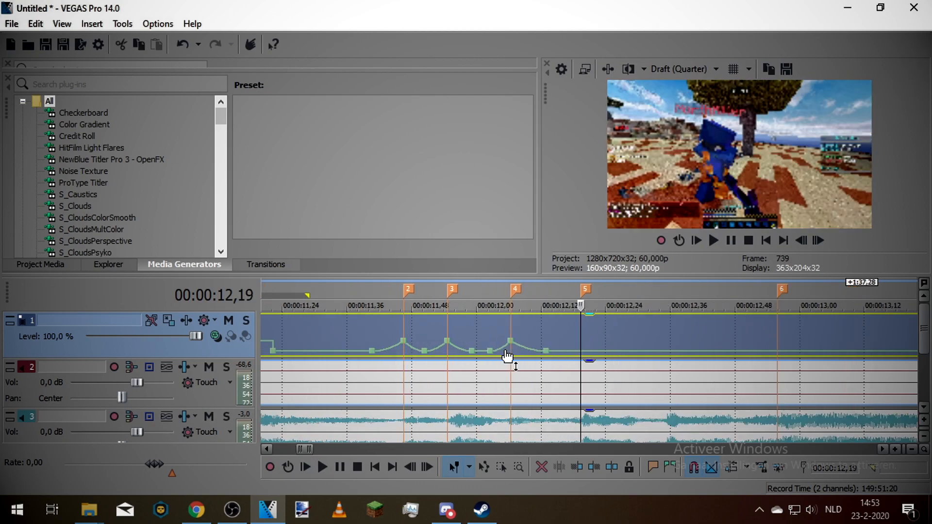
double_click(583, 352)
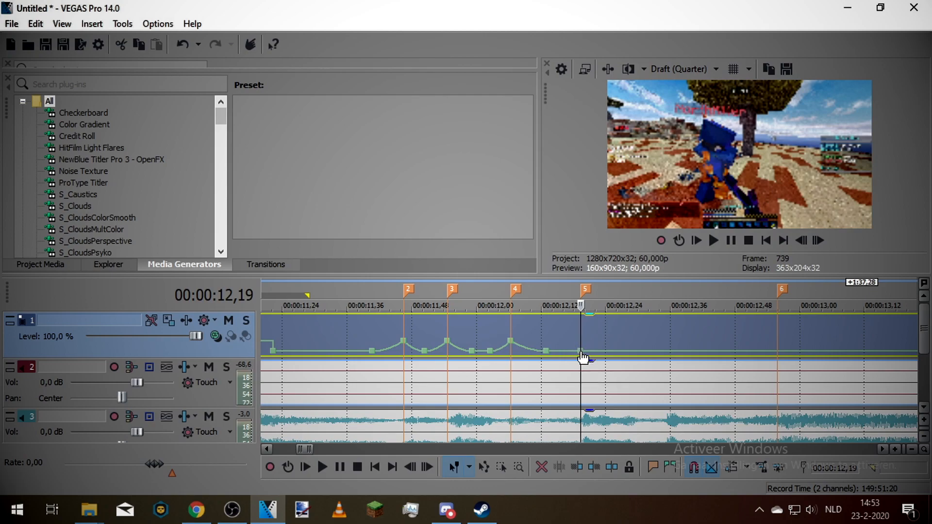
double_click(554, 354)
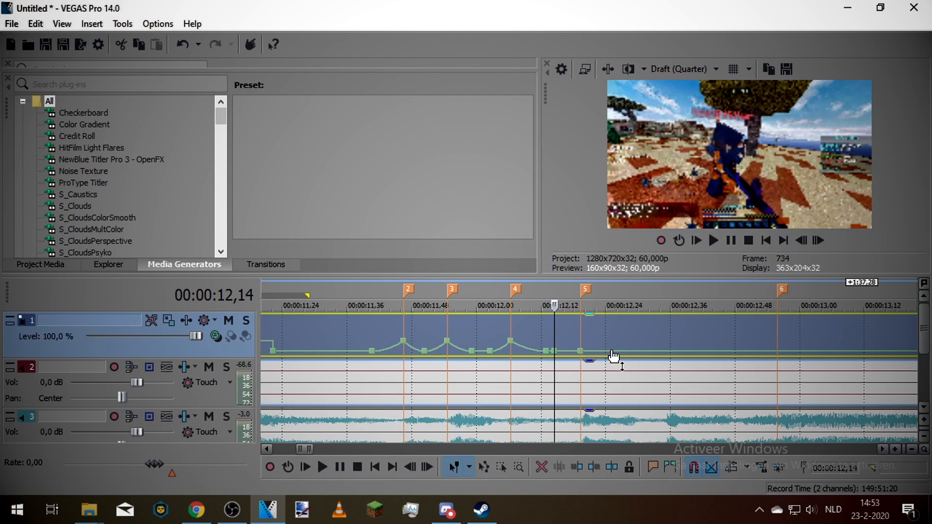
click(613, 357)
right_click(579, 351)
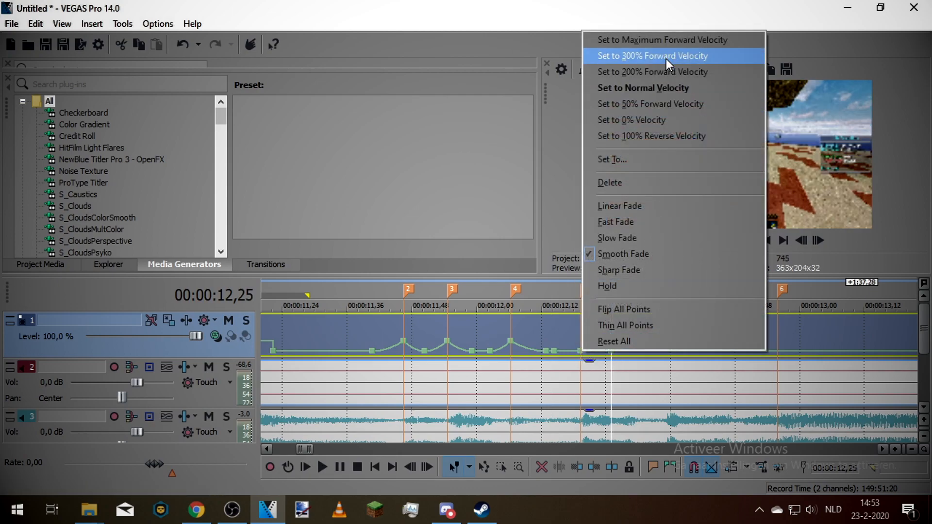
click(666, 57)
Step: Apply Slow Fade to the ramp into the fifth marker and Hold to the segment after its peak
right_click(555, 354)
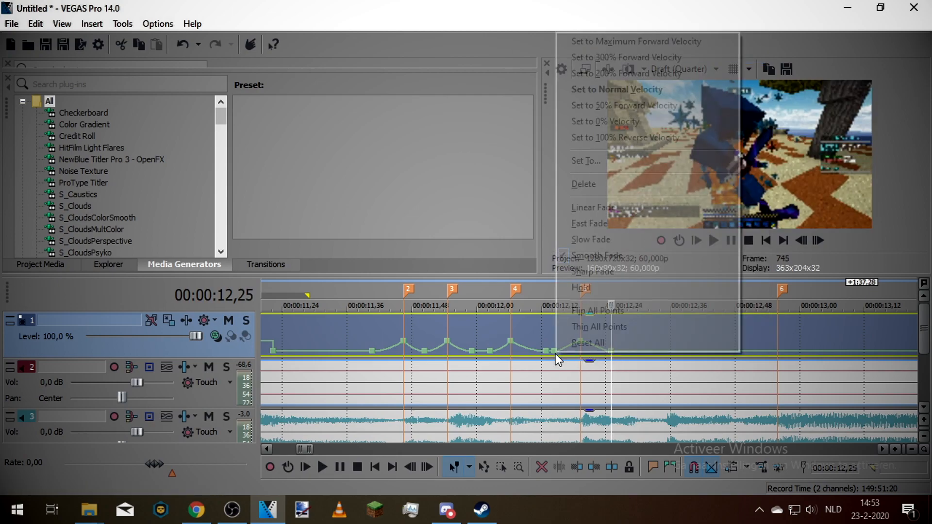
click(573, 256)
click(488, 350)
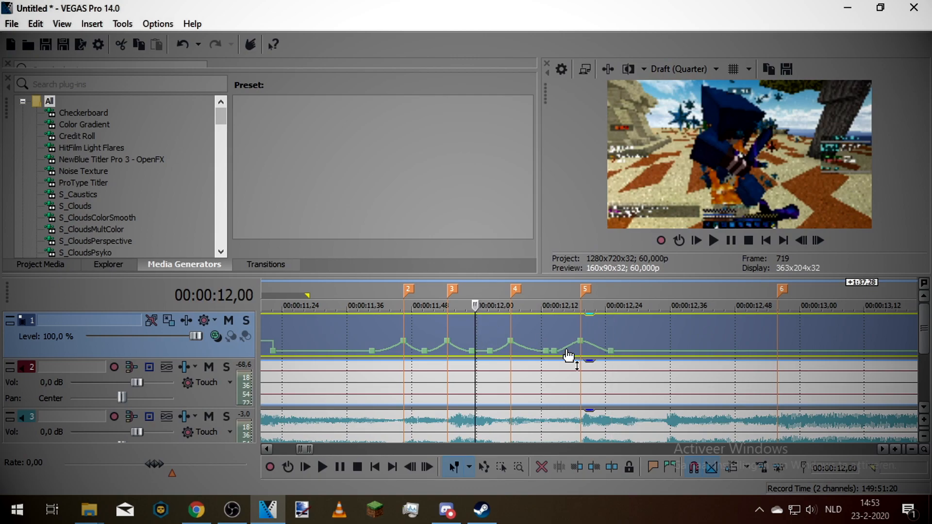
click(554, 351)
right_click(554, 350)
click(592, 233)
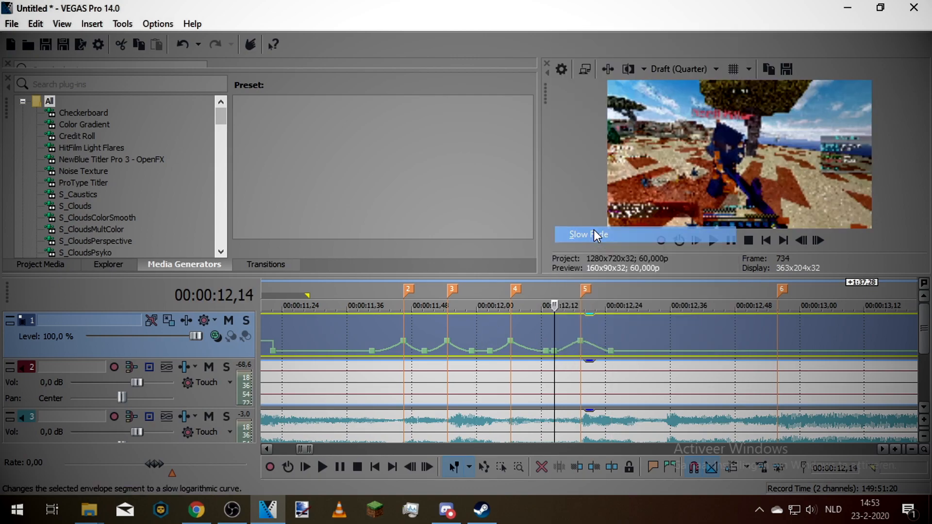
click(582, 342)
right_click(586, 340)
click(613, 280)
Step: Play the section from after the fifth marker across the sixth marker to check the beat
scroll(576, 366, down, 3)
scroll(605, 337, up, 3)
scroll(563, 347, down, 3)
scroll(563, 348, up, 3)
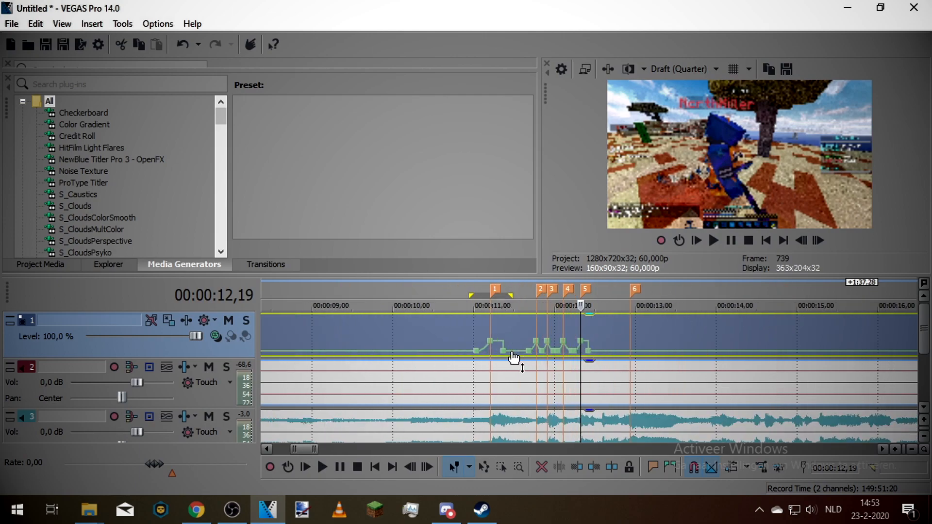
click(647, 344)
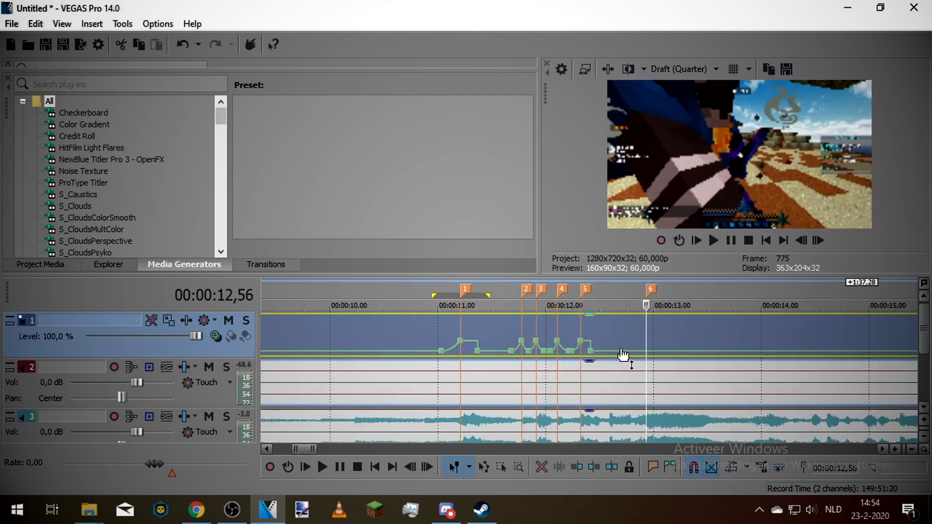
click(608, 330)
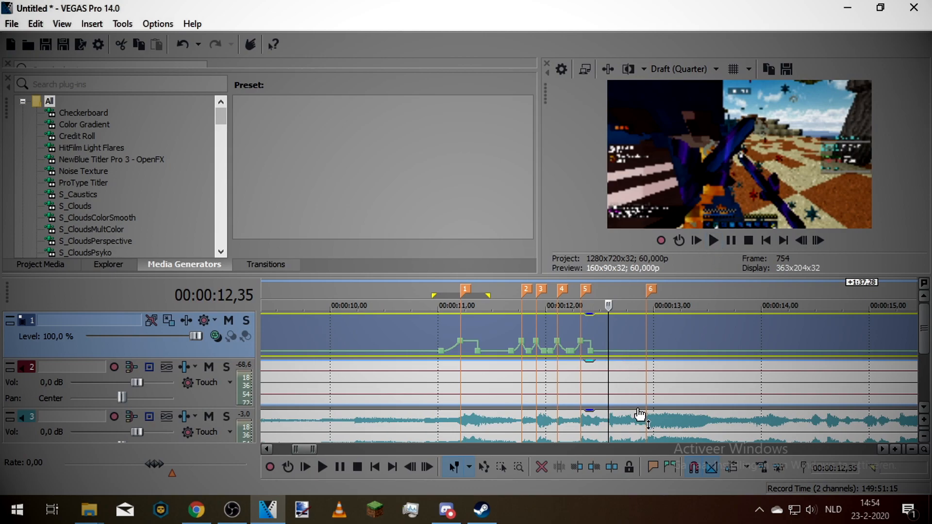
click(714, 240)
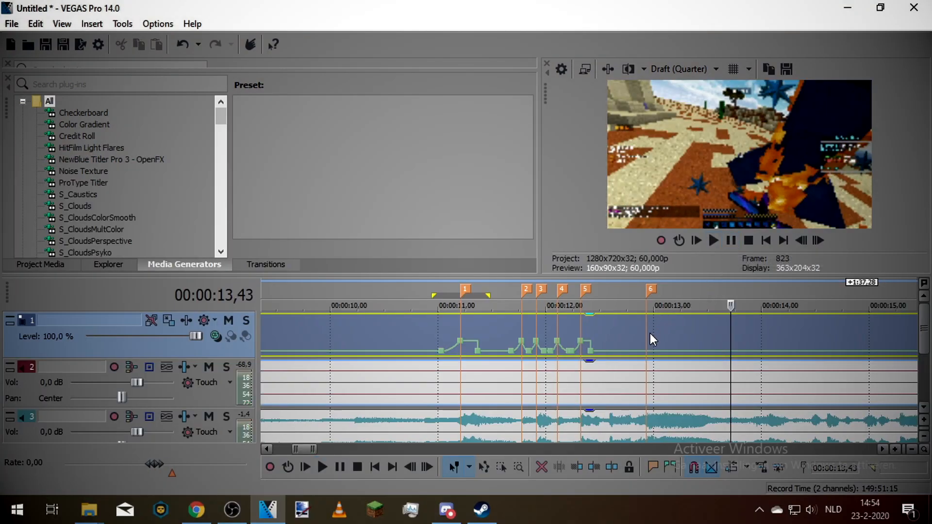
Step: Add velocity points at, just before and just after the sixth marker, and set the marker's point to 200% forward velocity
click(653, 334)
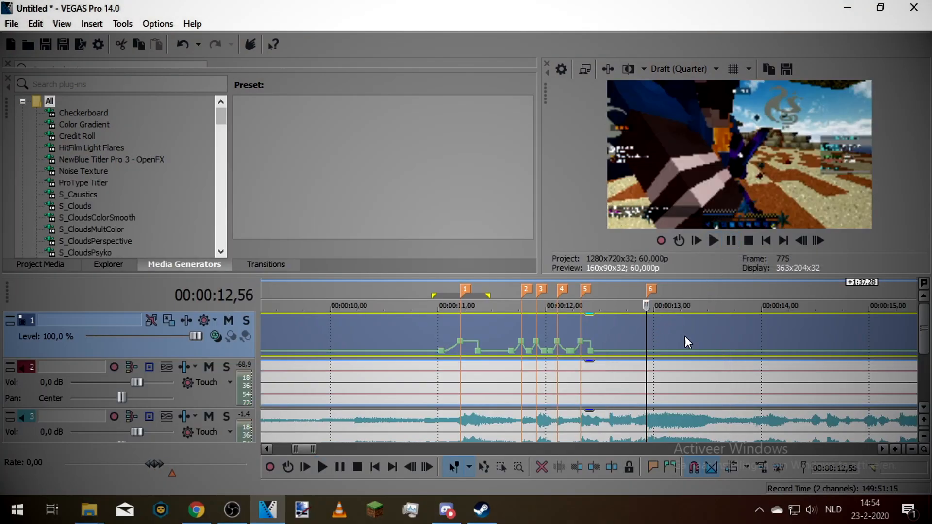
scroll(680, 347, up, 5)
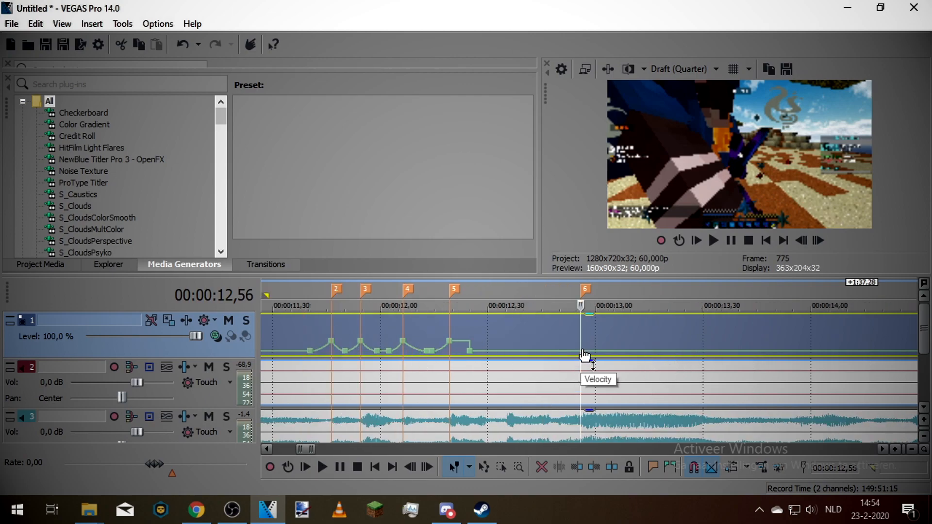
double_click(581, 357)
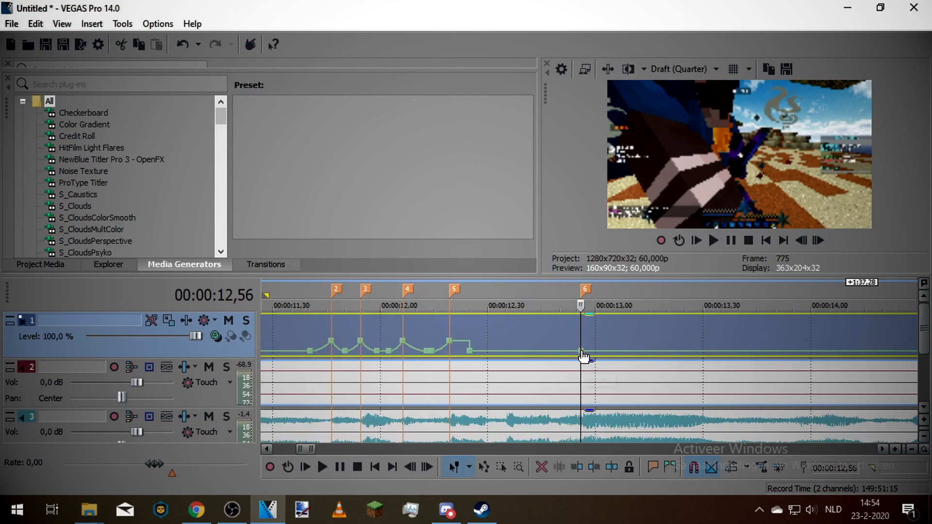
double_click(425, 349)
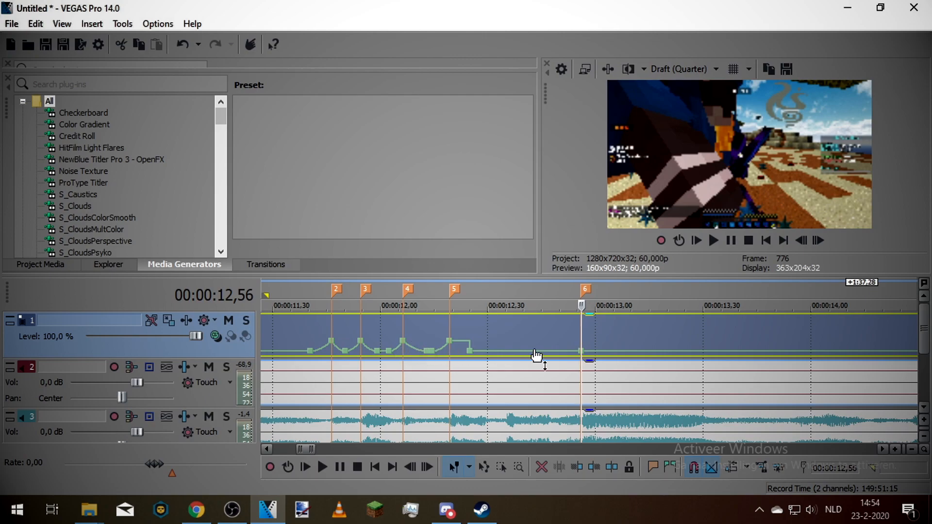
double_click(561, 351)
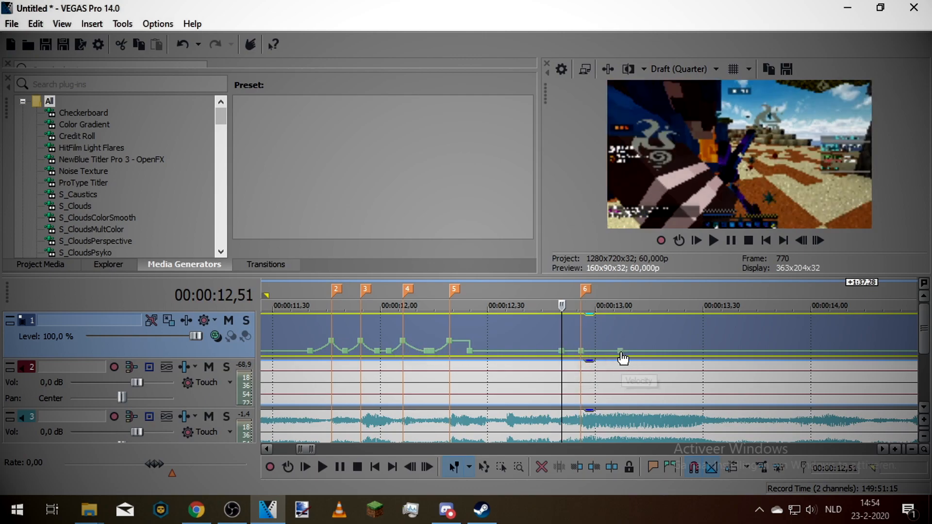
double_click(621, 351)
right_click(581, 352)
click(581, 351)
right_click(582, 350)
click(666, 70)
Step: Play the section across the sixth marker twice to check its velocity peak
click(540, 328)
click(714, 240)
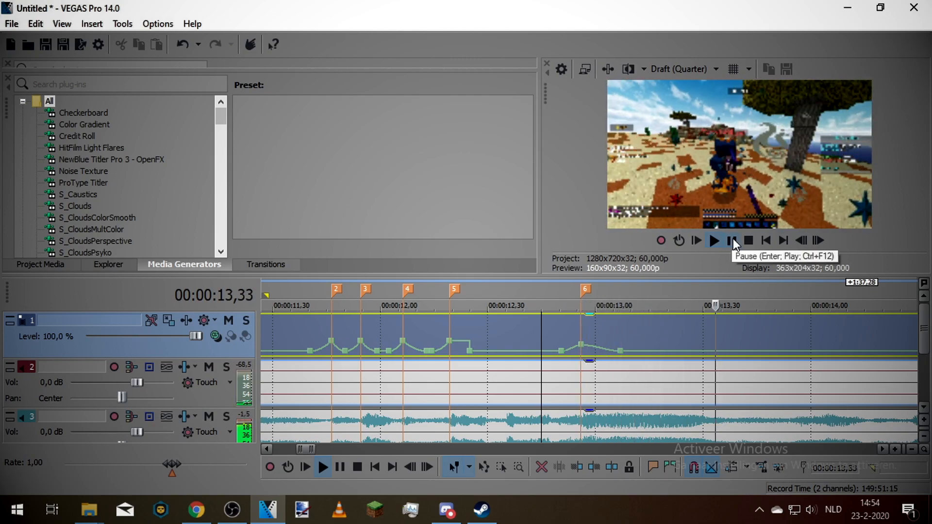
click(731, 240)
click(518, 338)
click(713, 241)
click(736, 240)
Step: Set the sixth marker's velocity point to 300% forward velocity and replay the section across it
right_click(581, 344)
click(630, 45)
click(518, 339)
click(720, 240)
click(732, 241)
Step: Set the fade curve of the ramp into the sixth marker and apply Hold to the segment after it
right_click(567, 346)
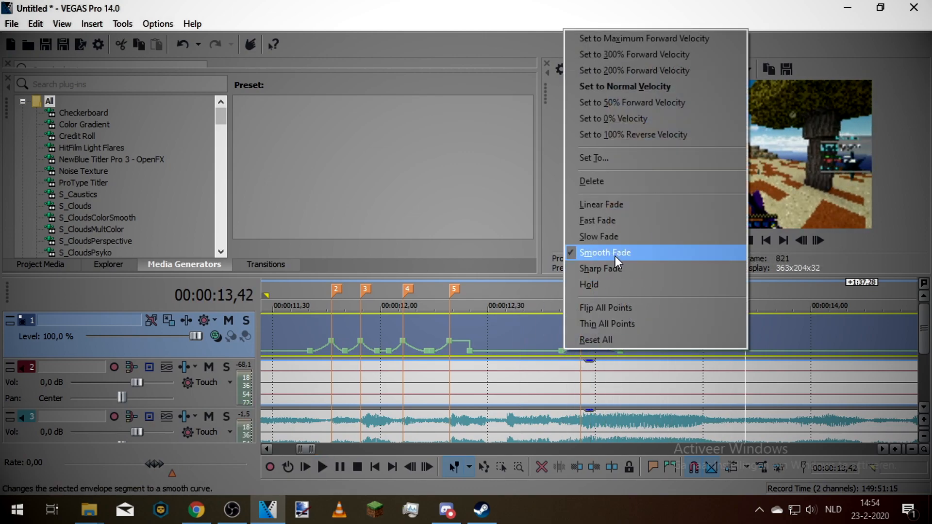
click(615, 254)
right_click(582, 340)
click(606, 274)
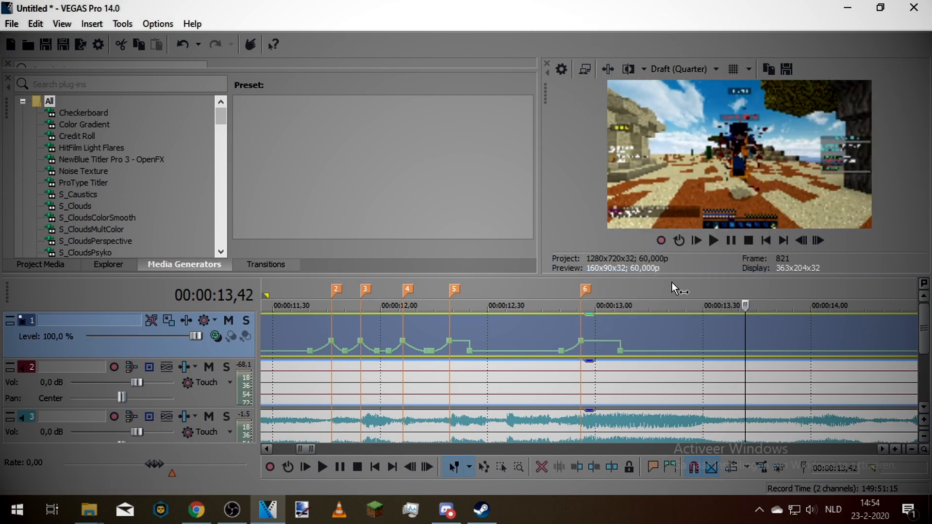
Step: Play the section across the sixth marker to check the held velocity peak
click(556, 328)
click(720, 238)
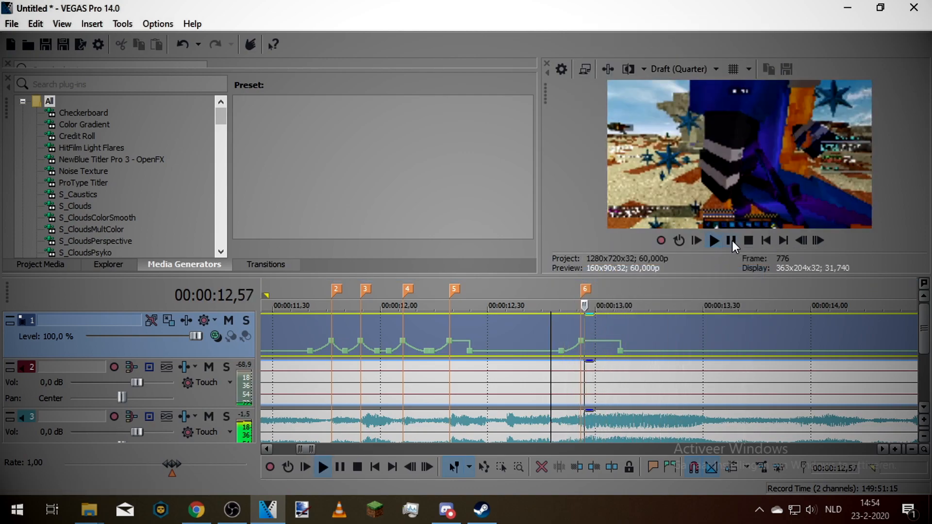
click(730, 240)
scroll(588, 365, down, 1)
scroll(588, 364, down, 2)
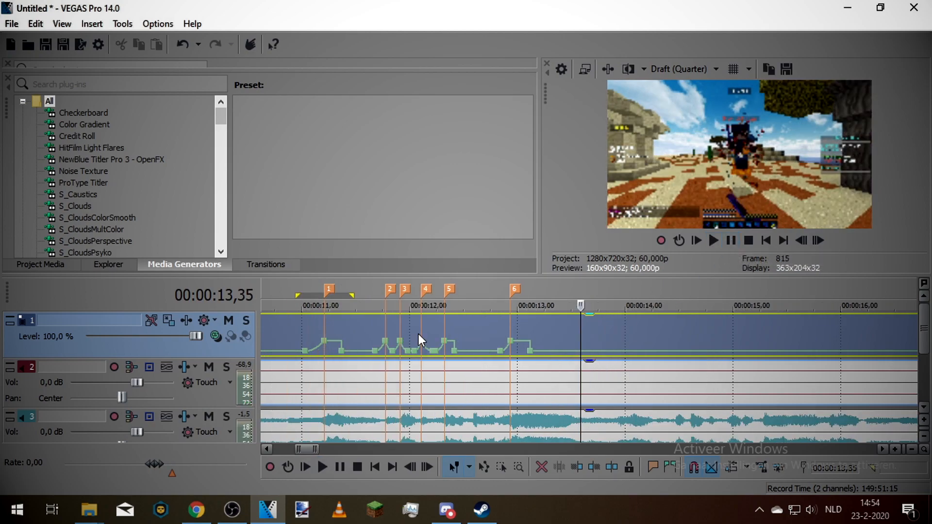
click(481, 334)
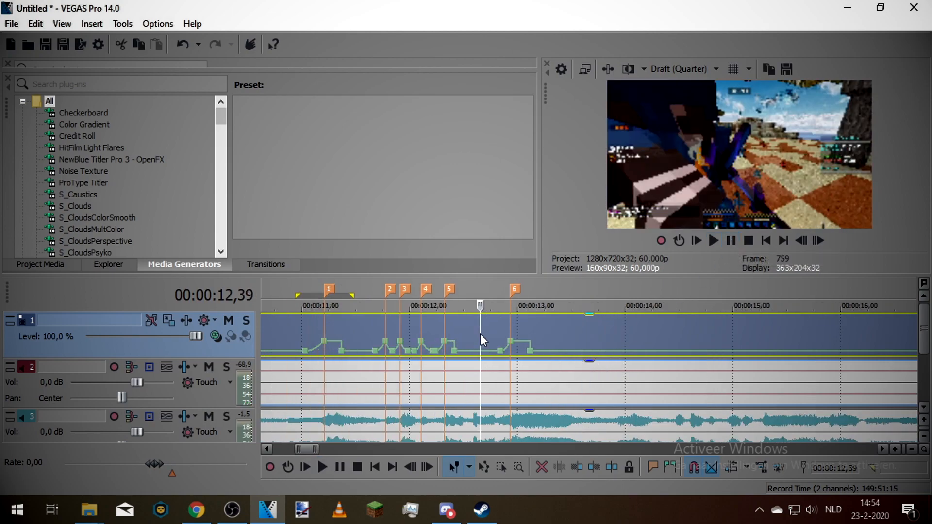
right_click(477, 341)
click(464, 336)
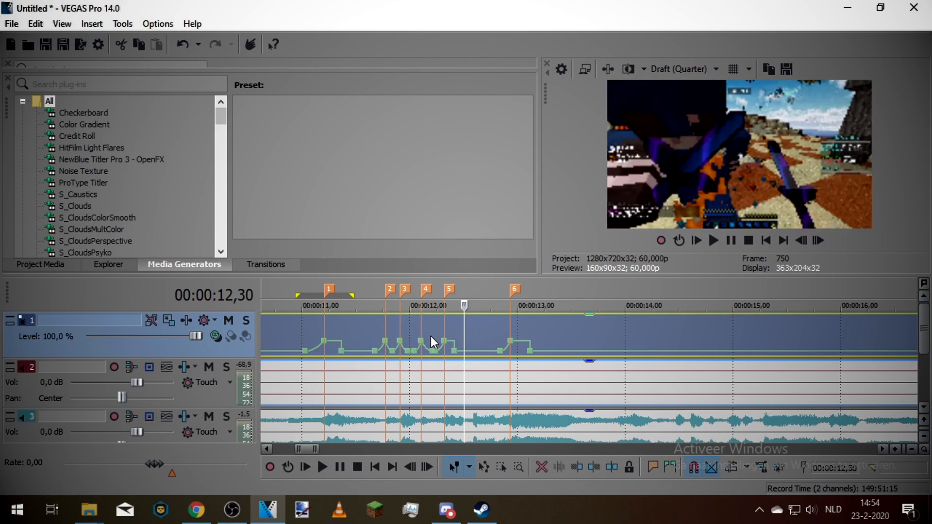
Step: Place the cursor at the third marker and add the VEGAS Color Corrector effect to the gameplay clip
click(400, 345)
scroll(489, 366, up, 3)
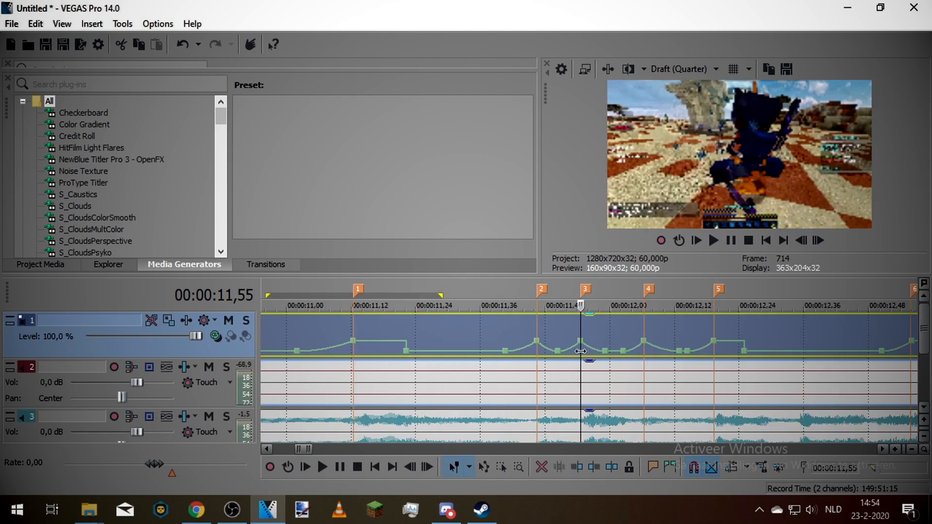
right_click(601, 330)
click(630, 127)
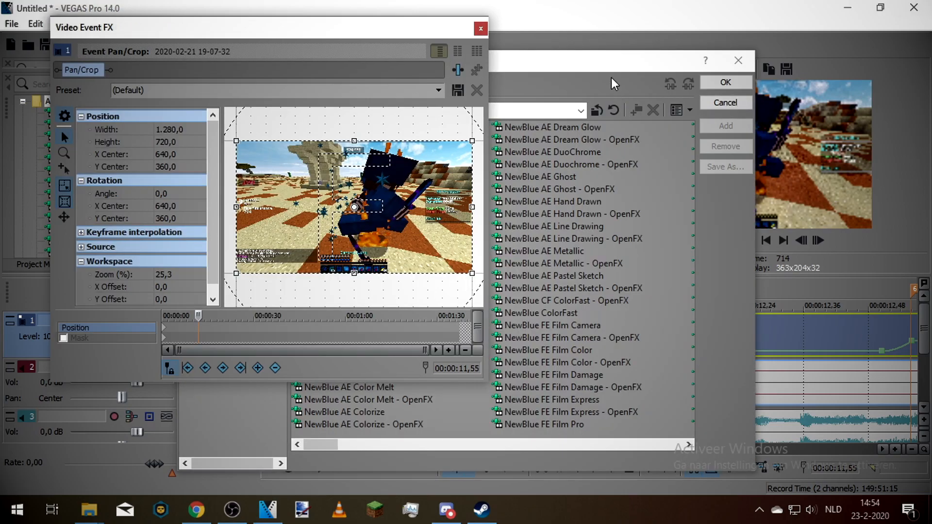
scroll(514, 330, down, 6)
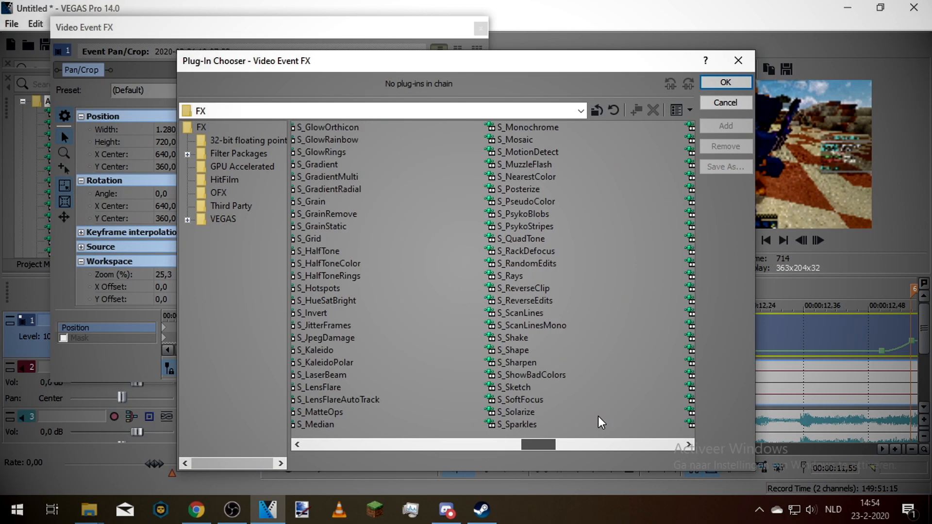
scroll(466, 332, up, 2)
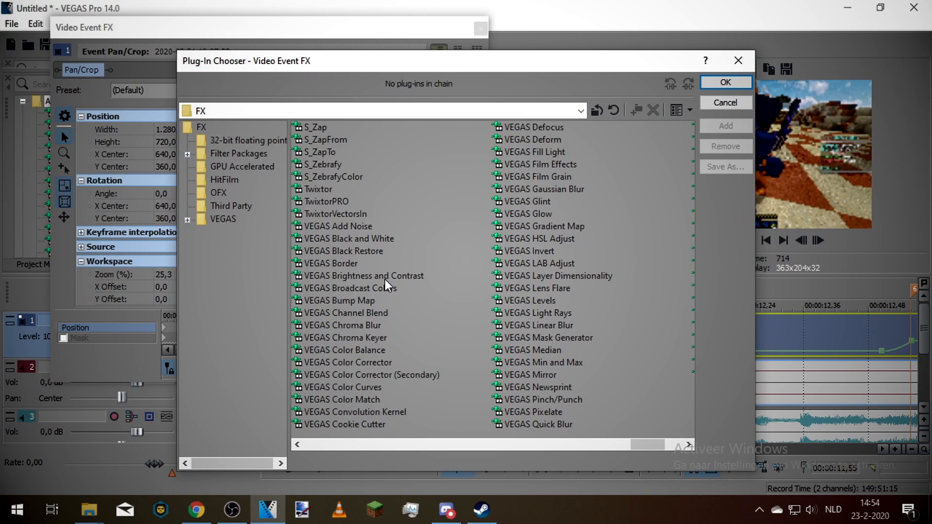
double_click(351, 363)
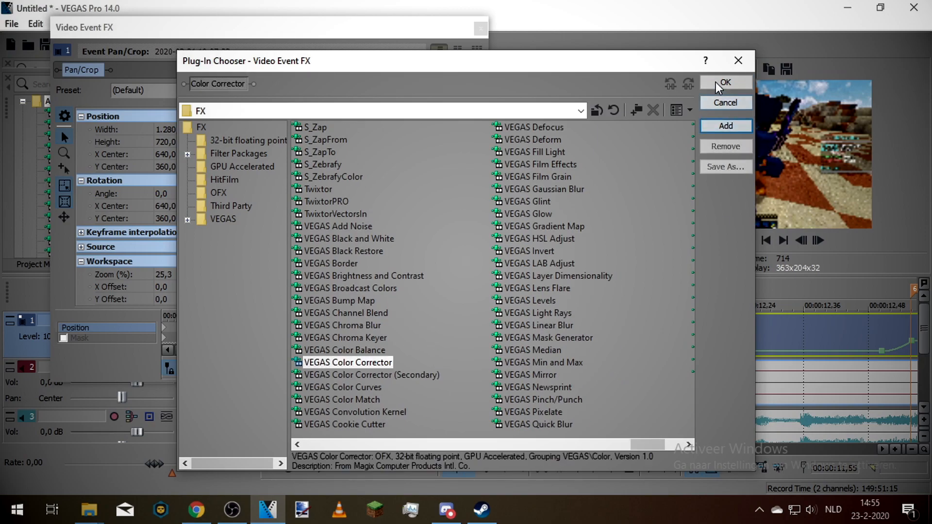
click(725, 82)
Step: Place the cursor at the first marker and enable keyframe animation for the Color Corrector's Gain
click(439, 86)
click(439, 85)
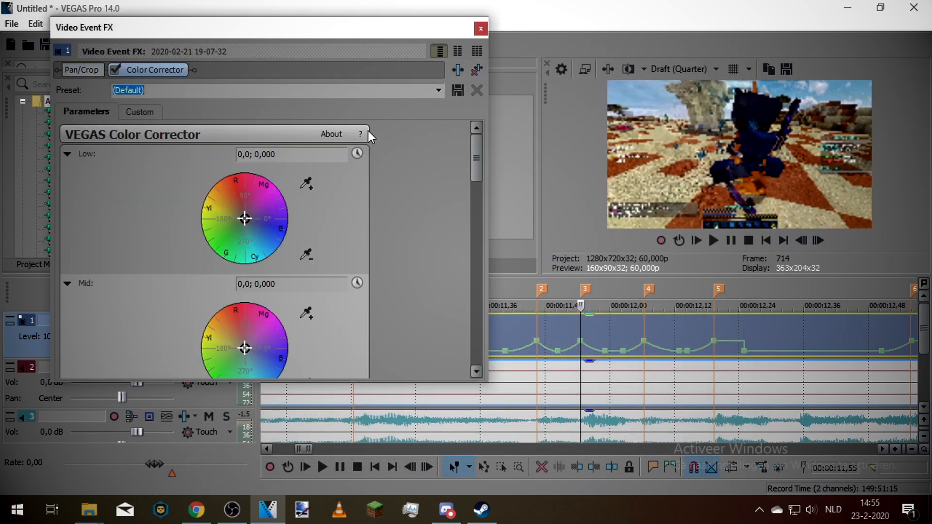
scroll(415, 173, down, 5)
click(537, 323)
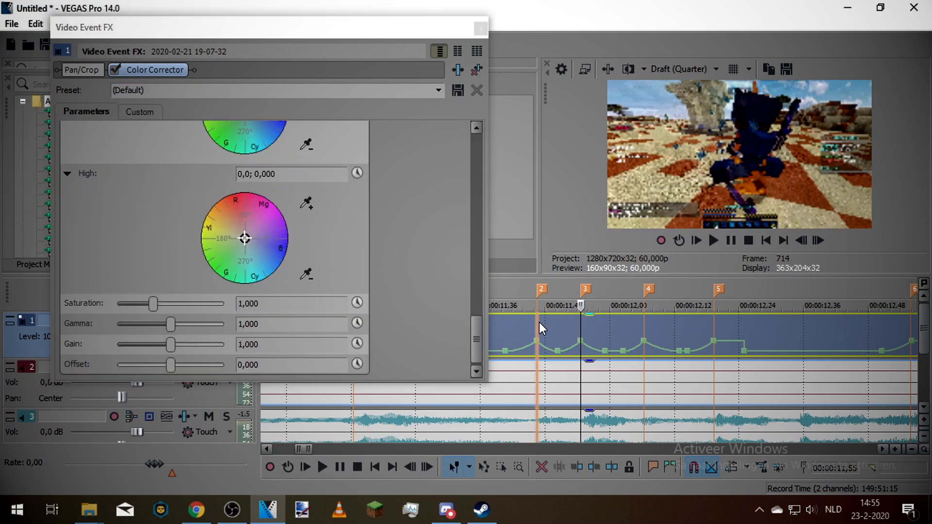
mouse_move(413, 35)
mouse_down()
mouse_move(179, 54)
mouse_move(637, 57)
mouse_move(840, 81)
mouse_up()
click(357, 322)
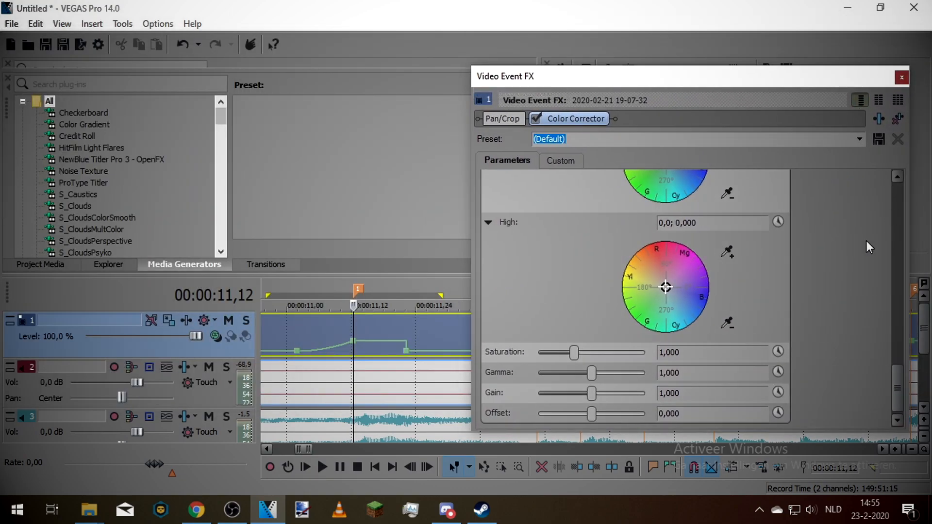
click(777, 393)
drag(681, 67, 648, 8)
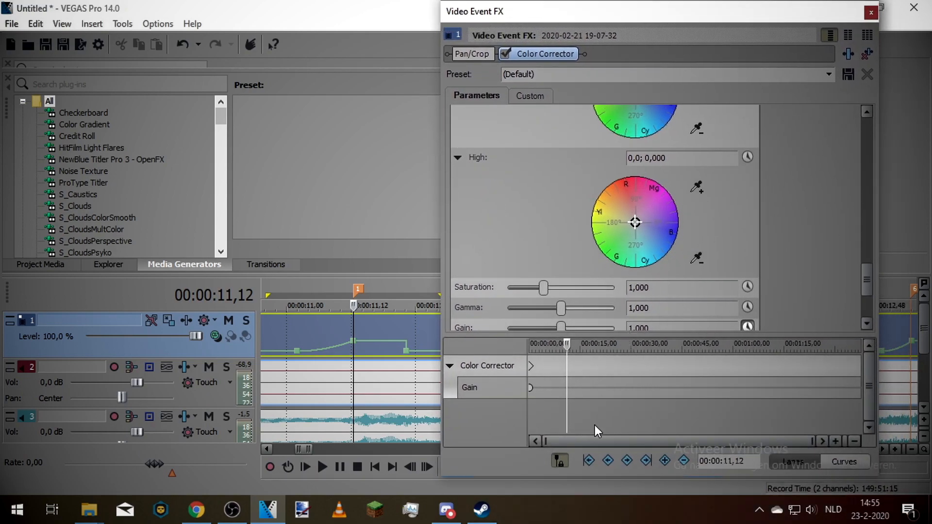
Step: Add Gain keyframes at the first marker and at the velocity points before and after it, at 00:00:11,02 and 00:00:11,22
click(665, 460)
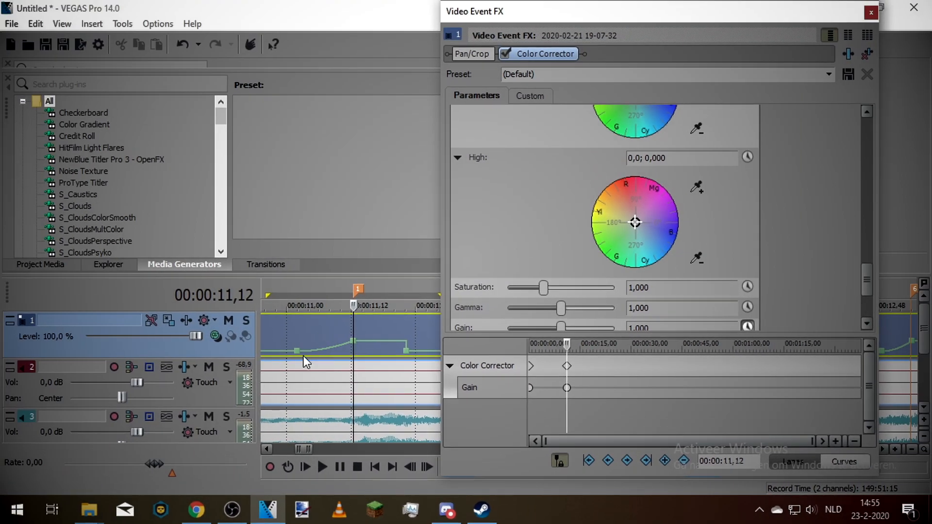
click(299, 361)
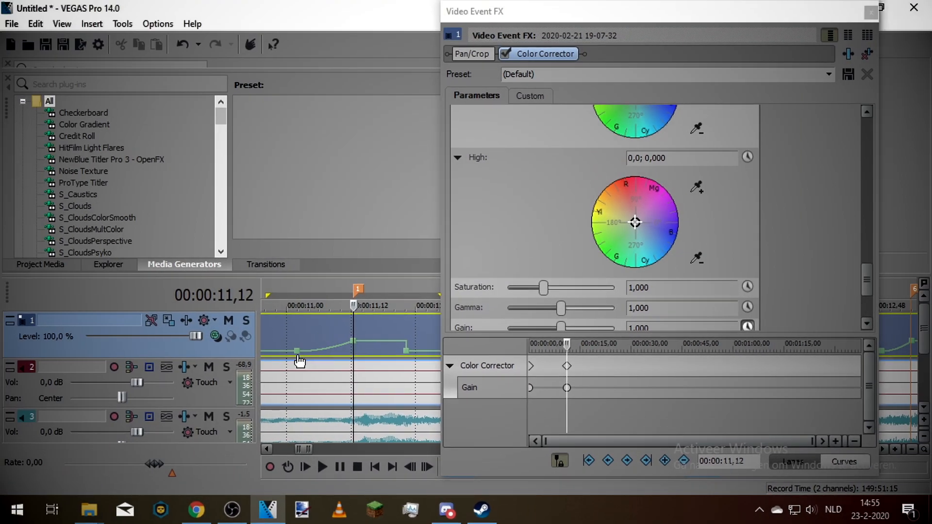
click(663, 461)
scroll(590, 397, up, 5)
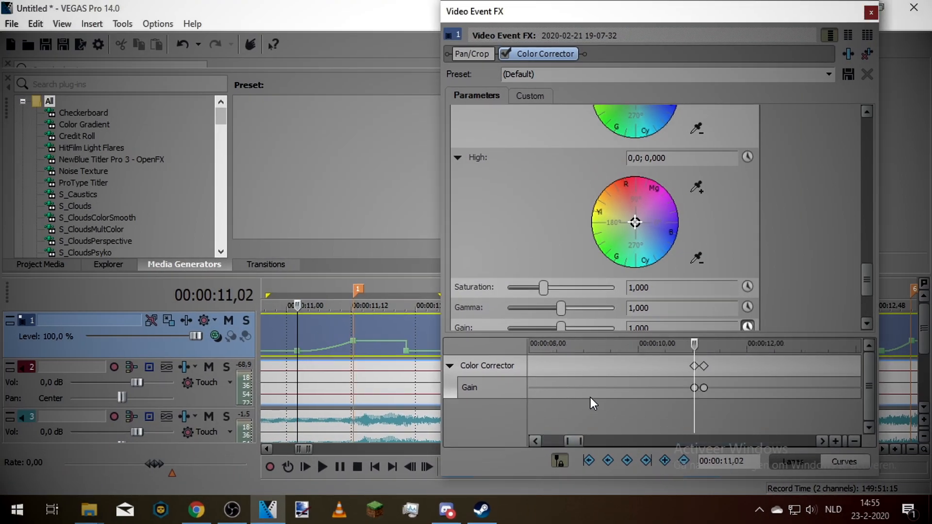
scroll(682, 394, up, 1)
click(408, 356)
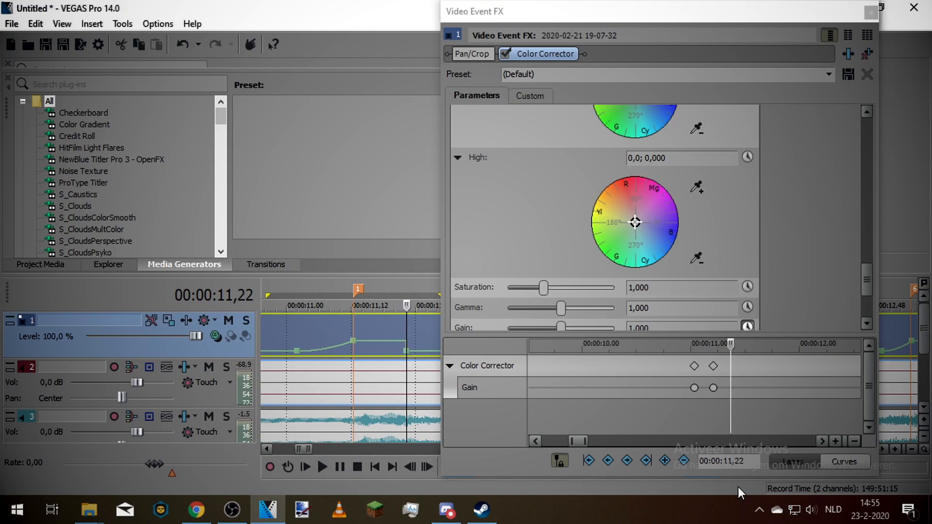
click(663, 461)
Step: Select the middle Gain keyframe at the first marker, raise its Gain to brighten the frame, and close the effect settings
click(712, 387)
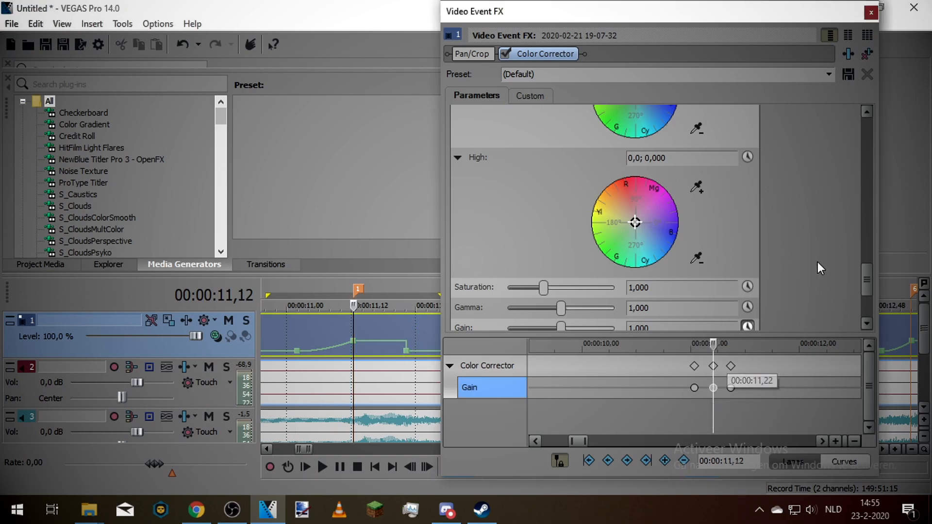
scroll(817, 264, down, 1)
drag(562, 296, 613, 296)
drag(734, 18, 401, 18)
click(438, 14)
scroll(293, 328, down, 5)
drag(577, 295, 616, 295)
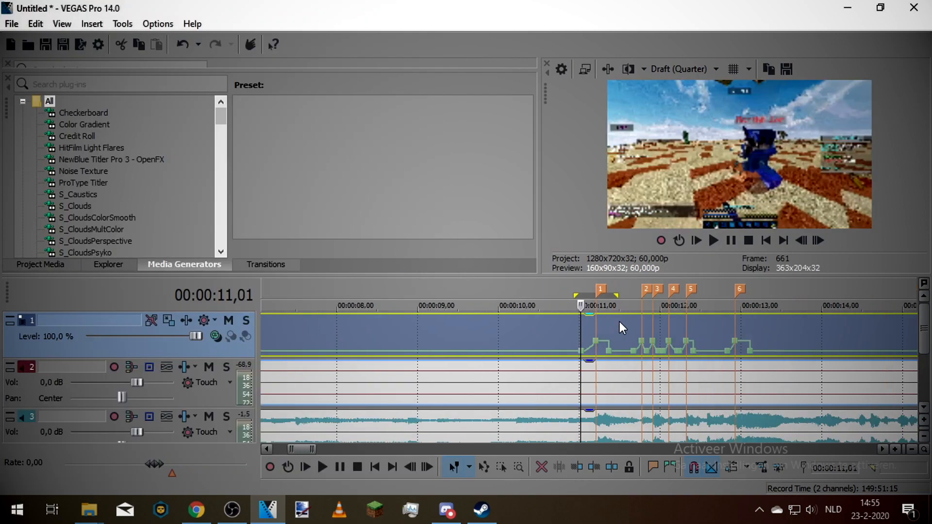
Step: Play the section from before the first marker to check the gain flash against the music
click(714, 240)
scroll(435, 345, up, 4)
click(376, 340)
click(731, 240)
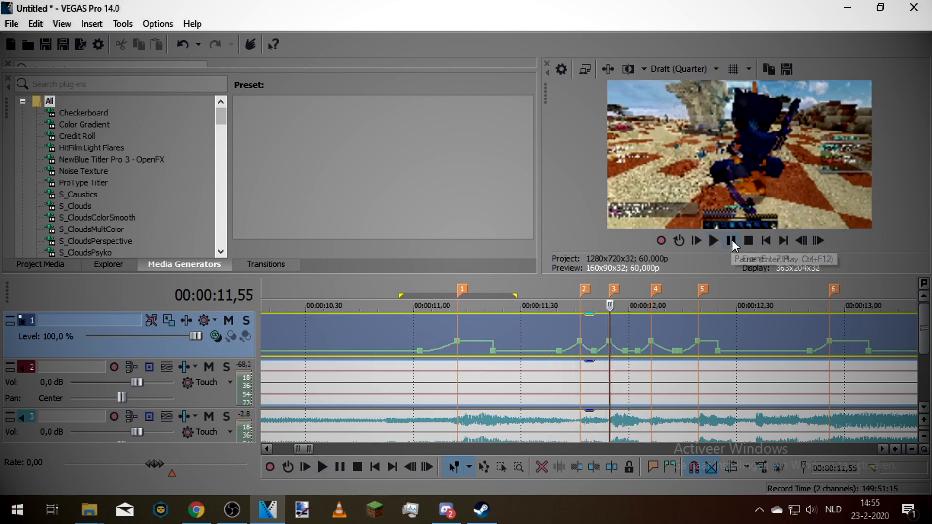
Step: Open the clip's Pan/Crop settings and add position keyframes at 00:00:11,49, 00:00:11,41 and 00:00:11,50
click(589, 332)
right_click(590, 335)
click(631, 100)
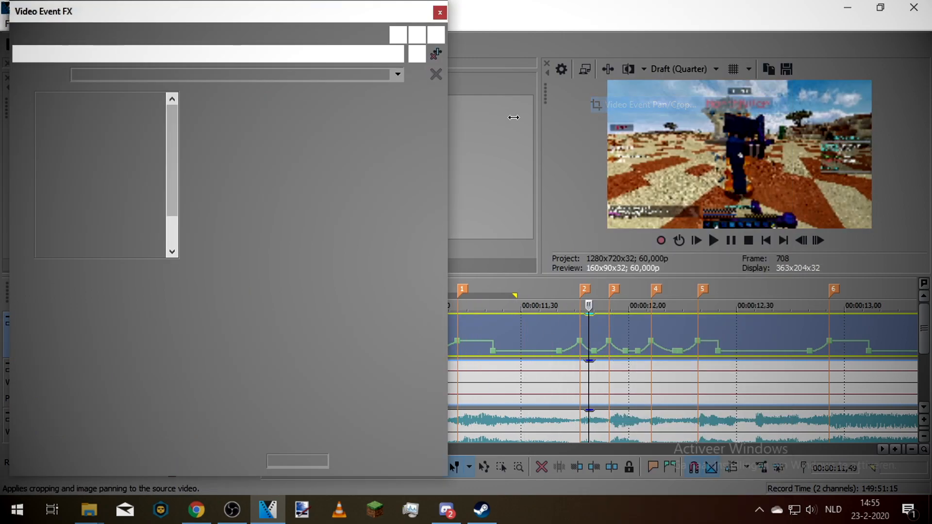
scroll(298, 430, up, 2)
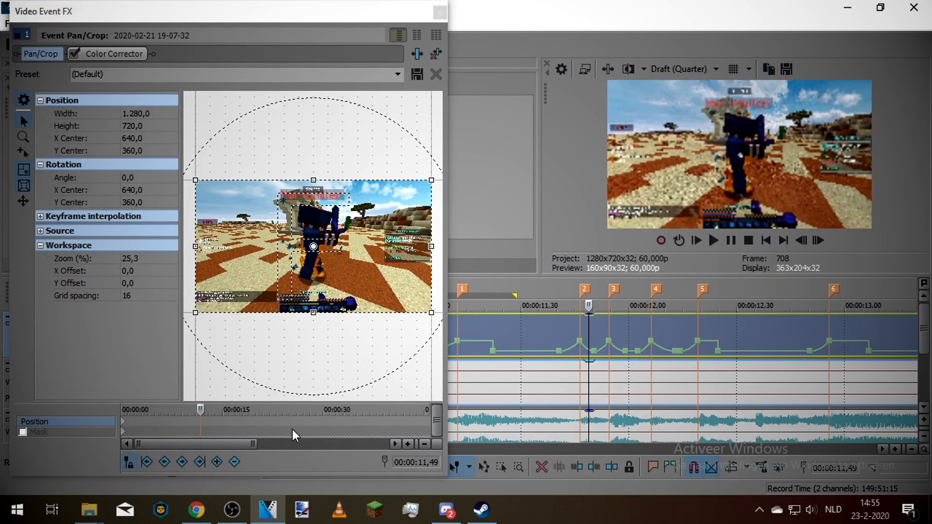
click(217, 461)
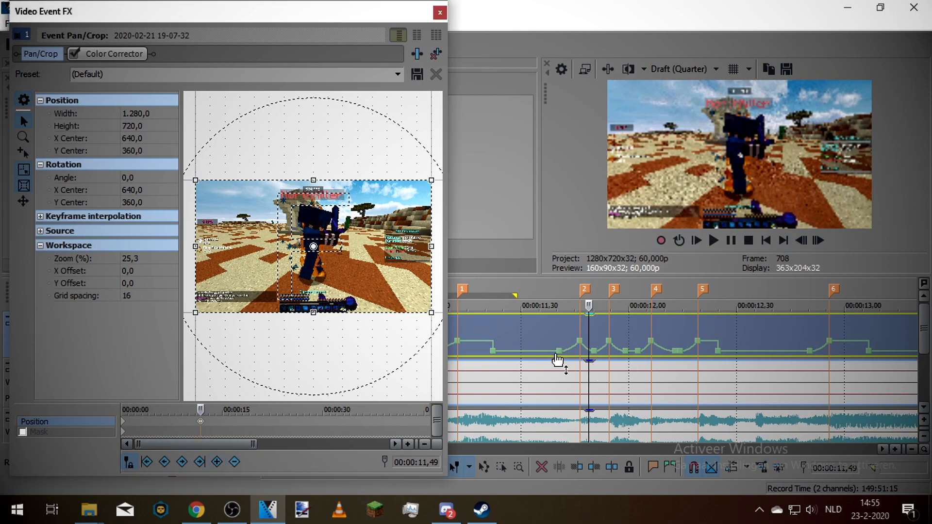
click(559, 359)
scroll(270, 417, up, 3)
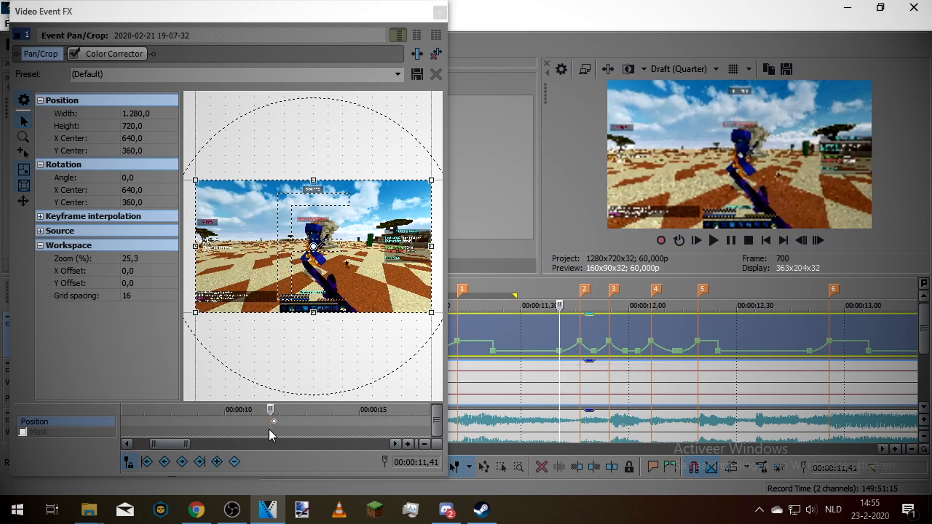
scroll(374, 430, up, 3)
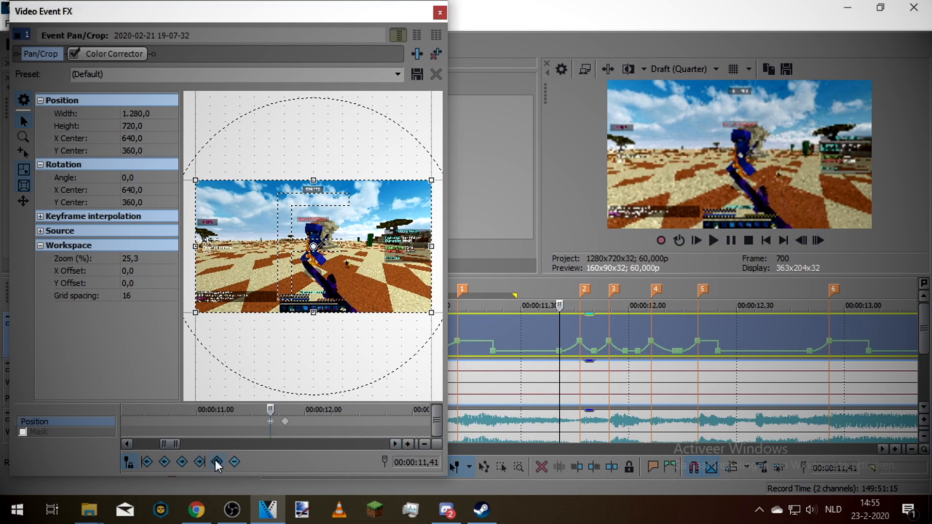
click(593, 358)
scroll(339, 429, up, 1)
scroll(338, 430, up, 2)
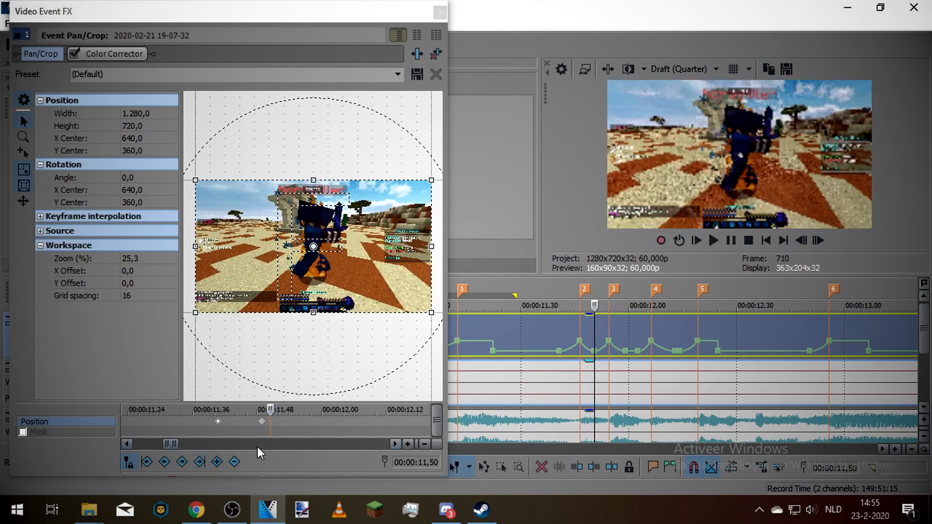
click(218, 462)
Step: Move the middle position keyframe to the second marker and shrink its crop frame to about 600 × 337 around the centre
drag(261, 422, 251, 427)
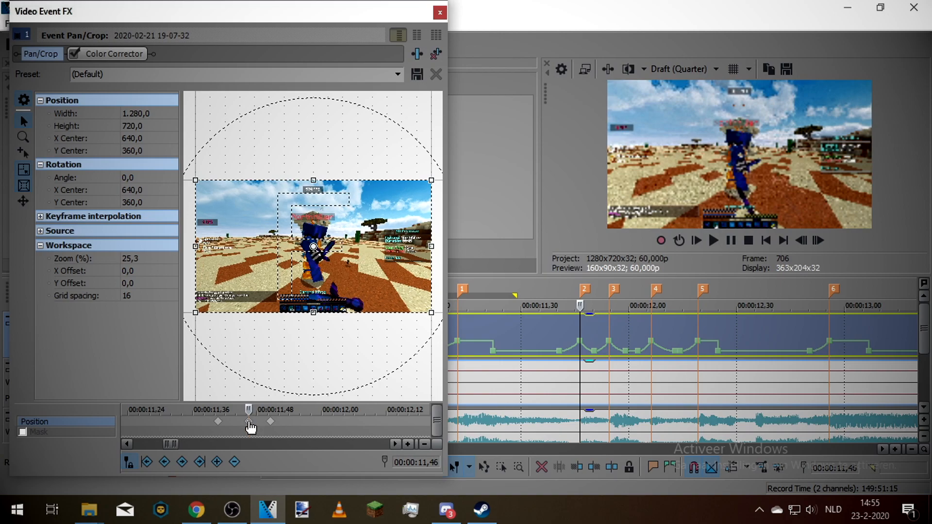
drag(434, 313, 369, 278)
click(439, 13)
Step: Play the section across the second marker to check the zoom
click(526, 324)
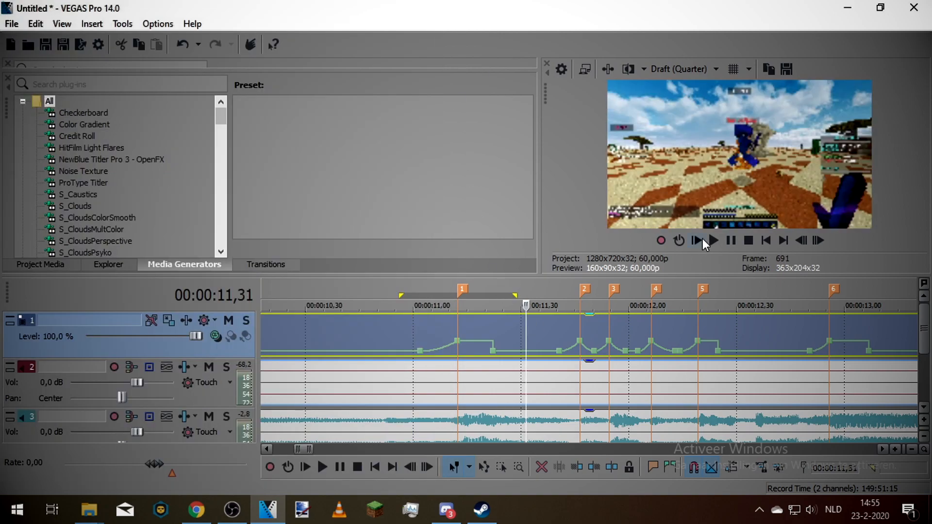
click(713, 240)
click(542, 324)
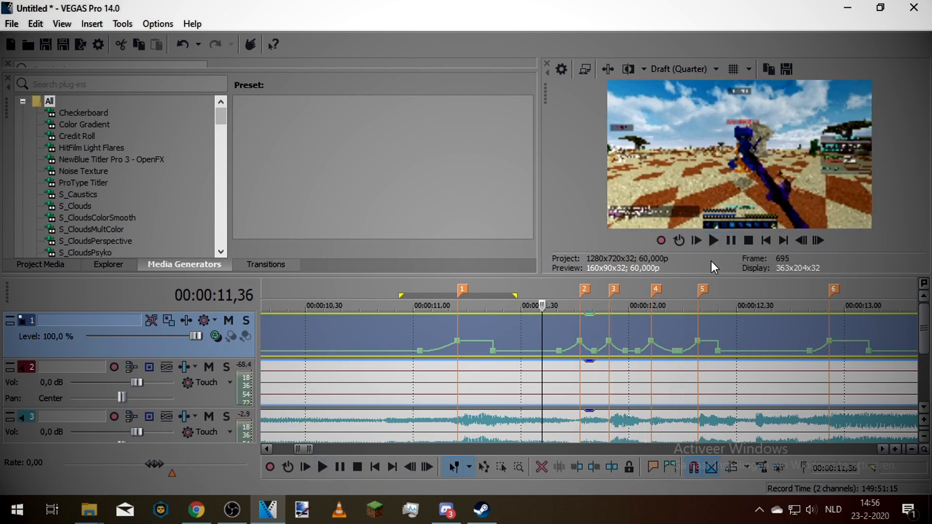
click(714, 240)
click(725, 242)
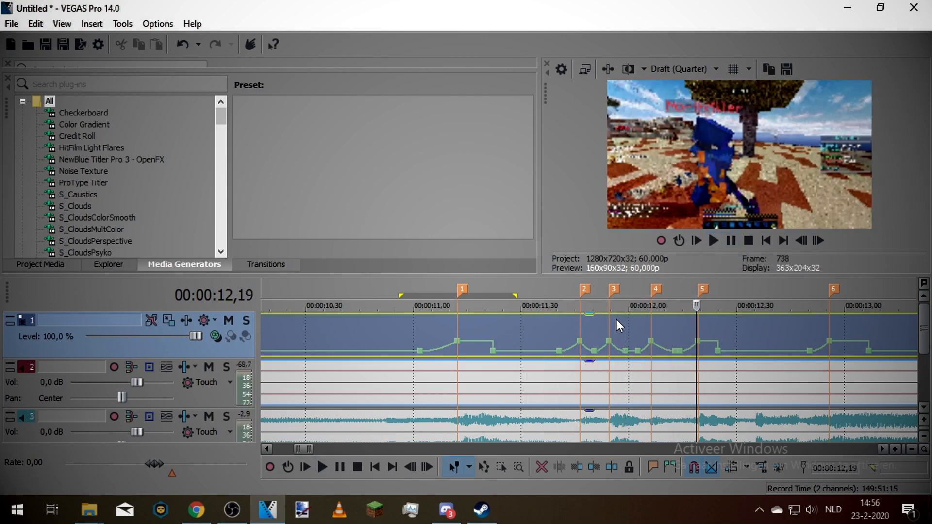
right_click(617, 320)
click(641, 119)
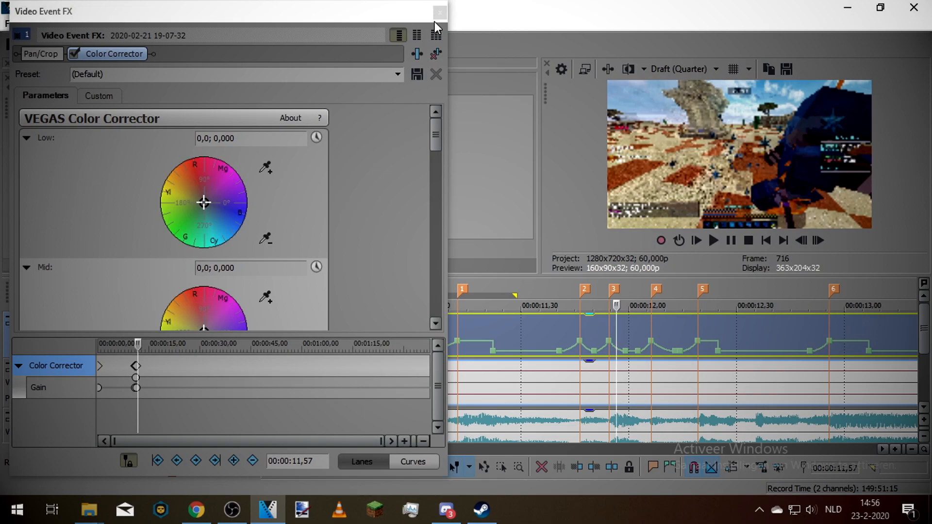
click(439, 13)
Step: Look over the project's video properties and preview a frame just before the second marker
click(558, 66)
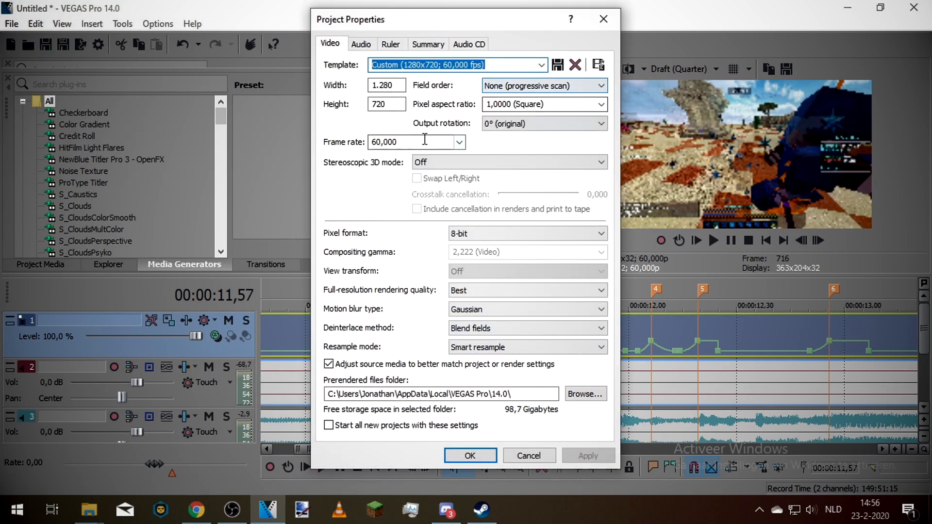
click(603, 19)
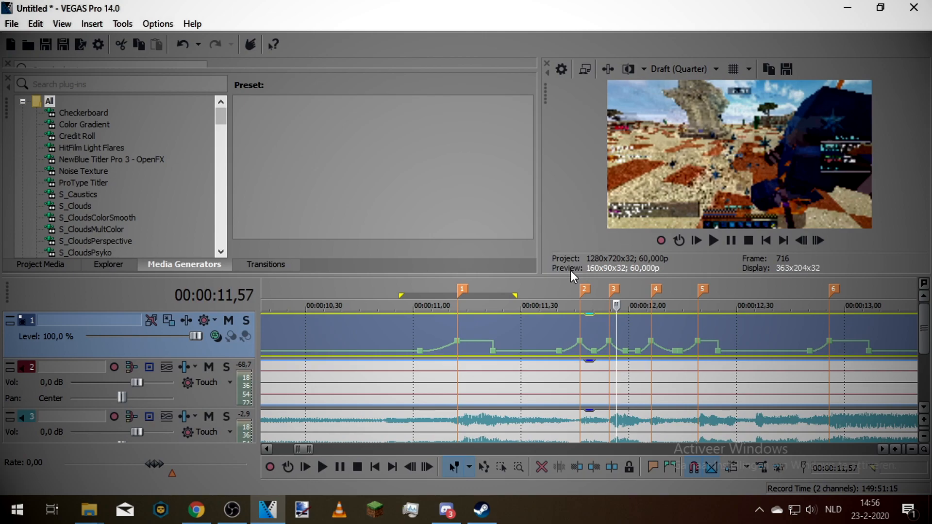
click(562, 338)
click(569, 329)
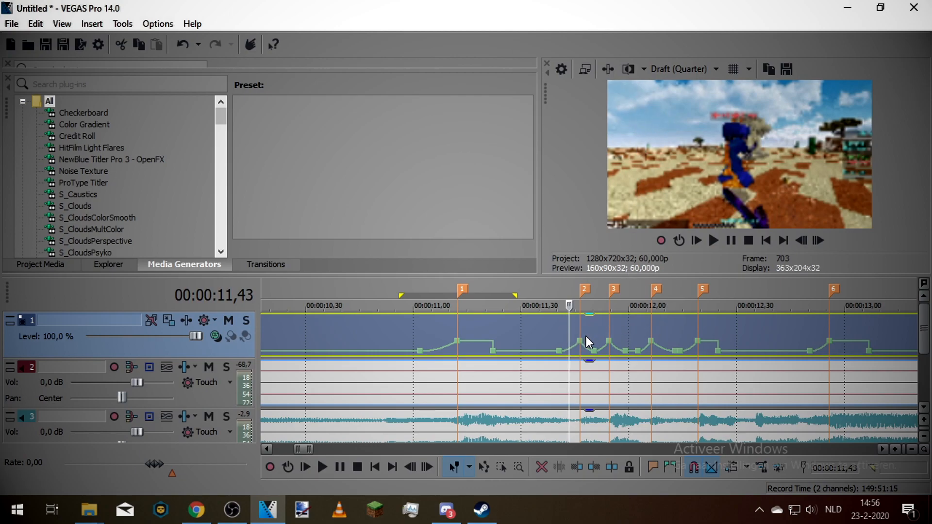
Step: Change the interpolation type of the Pan/Crop position keyframes at 00:00:11,41 and at the second marker
click(609, 328)
right_click(608, 325)
click(641, 99)
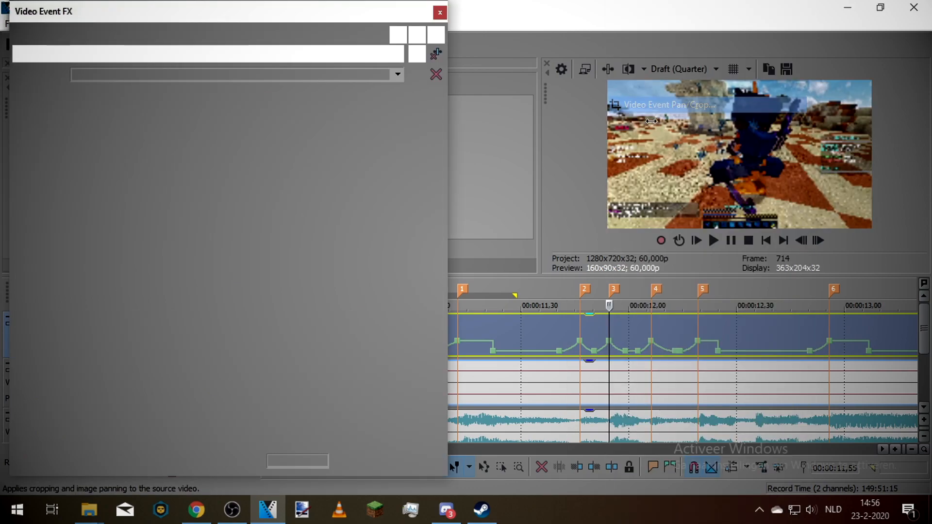
scroll(194, 431, up, 5)
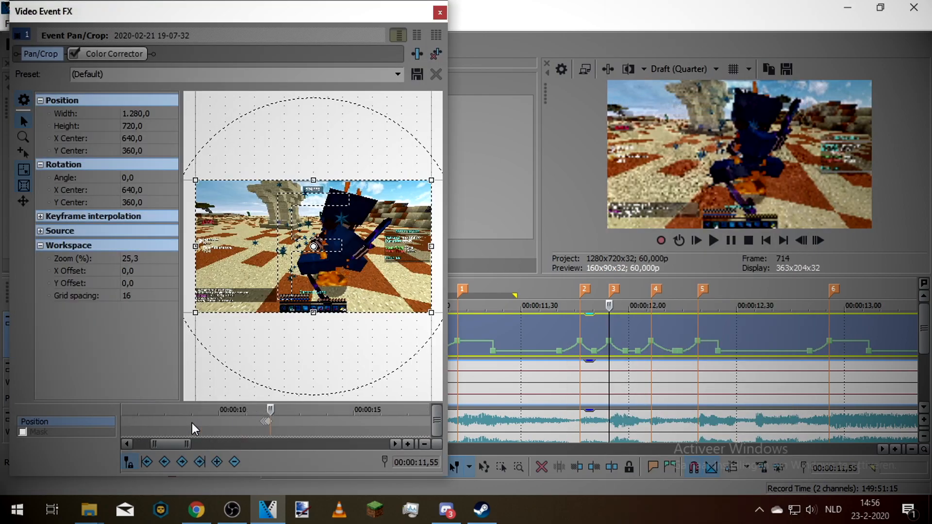
click(243, 421)
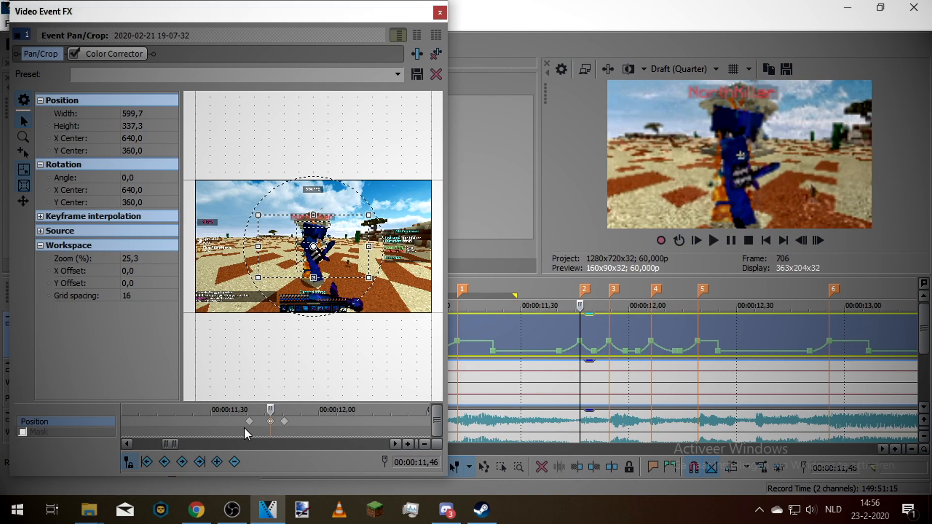
right_click(249, 422)
click(264, 364)
right_click(270, 422)
click(291, 365)
click(439, 12)
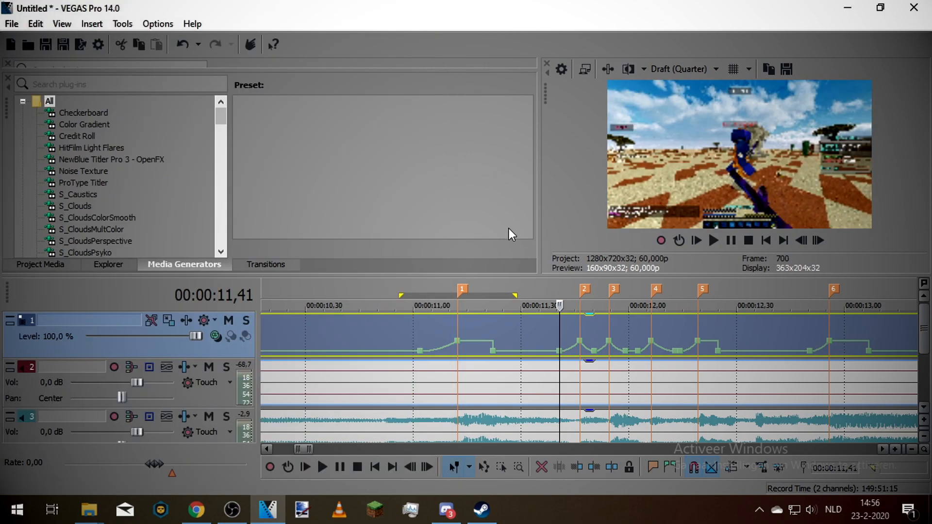
Step: Preview the frame at the first marker and browse the video effects available for the clip
click(451, 321)
click(457, 320)
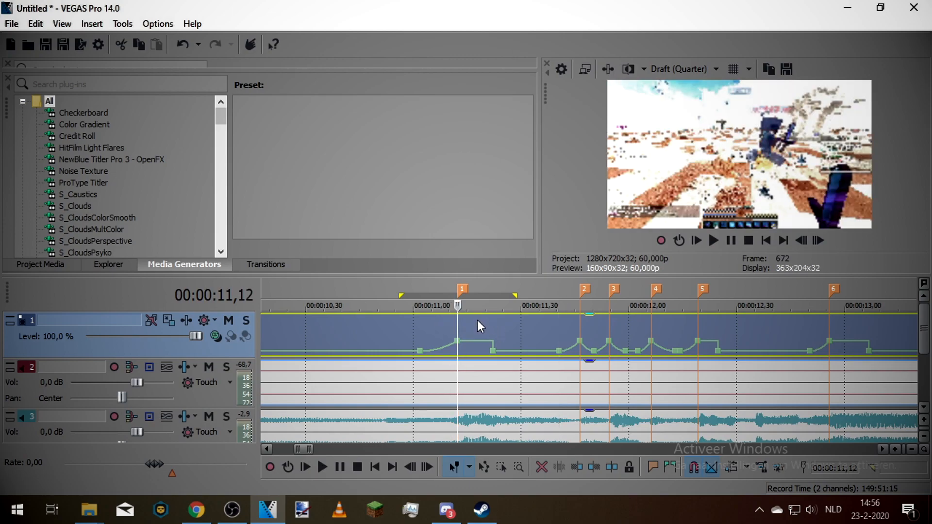
click(552, 321)
right_click(553, 321)
click(622, 119)
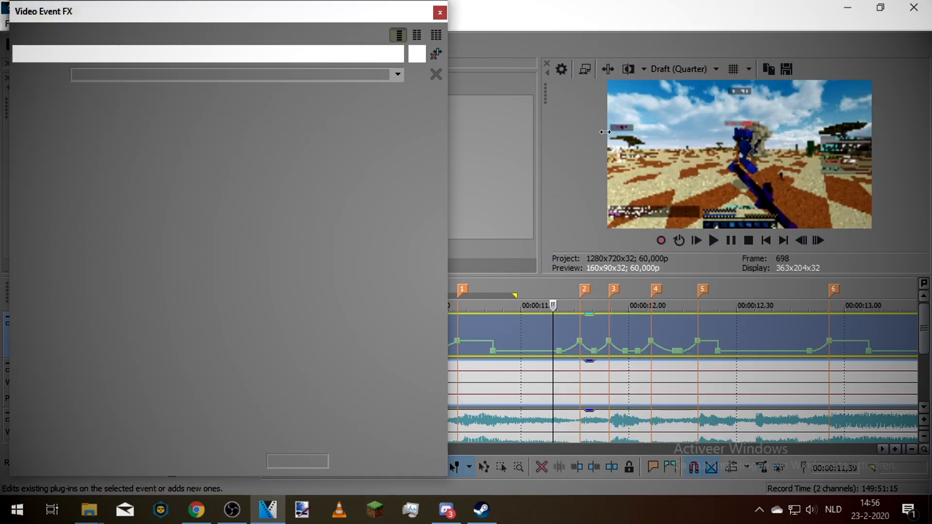
click(416, 71)
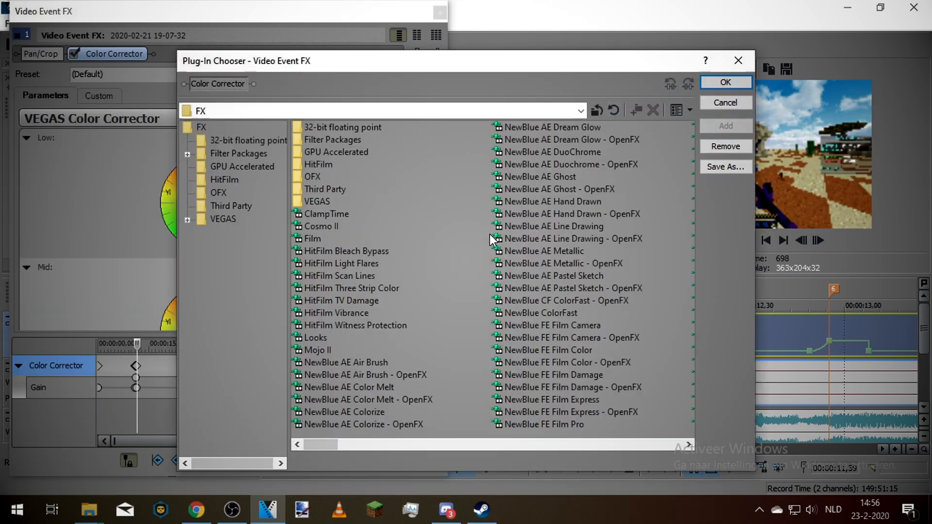
scroll(492, 239, down, 6)
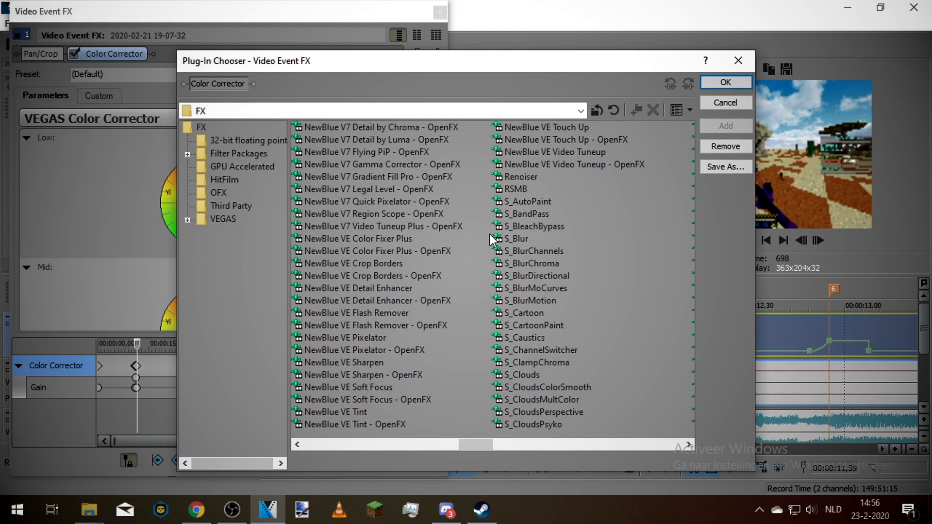
scroll(492, 239, down, 5)
click(735, 103)
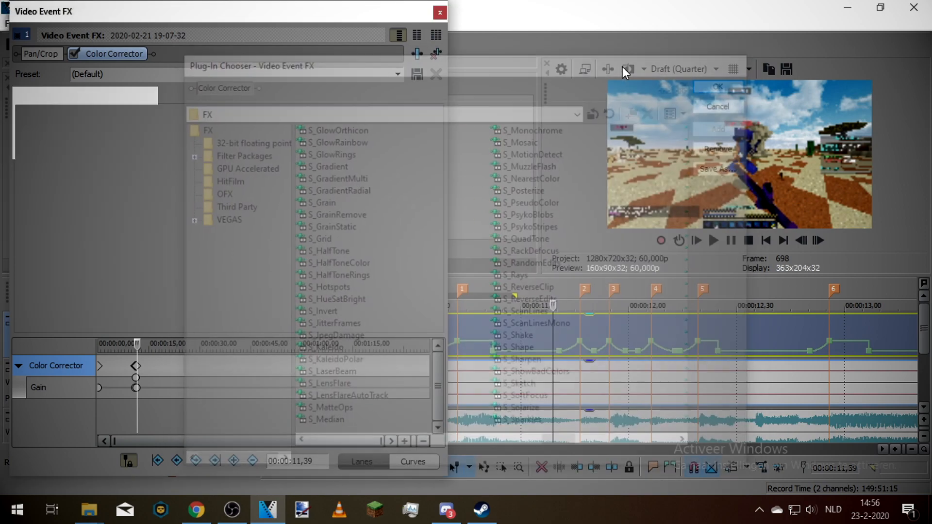
click(443, 14)
scroll(712, 345, down, 8)
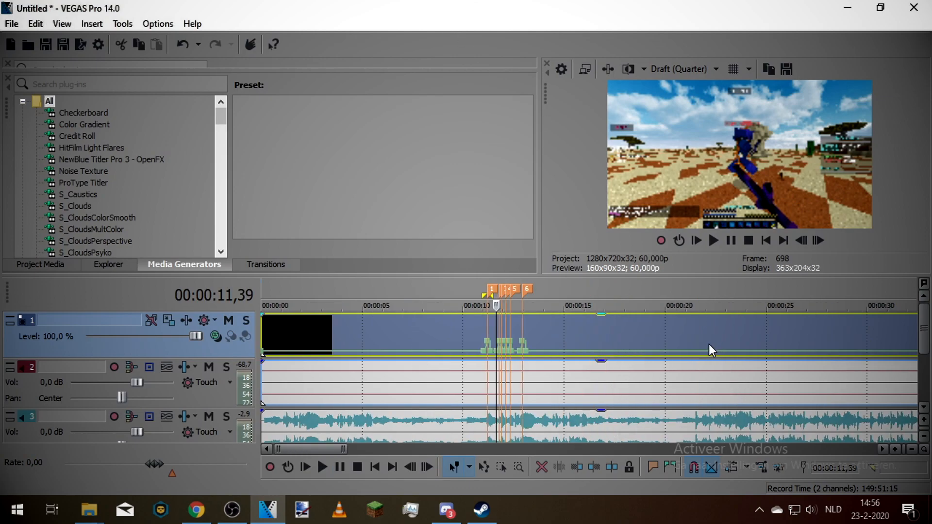
scroll(616, 339, up, 10)
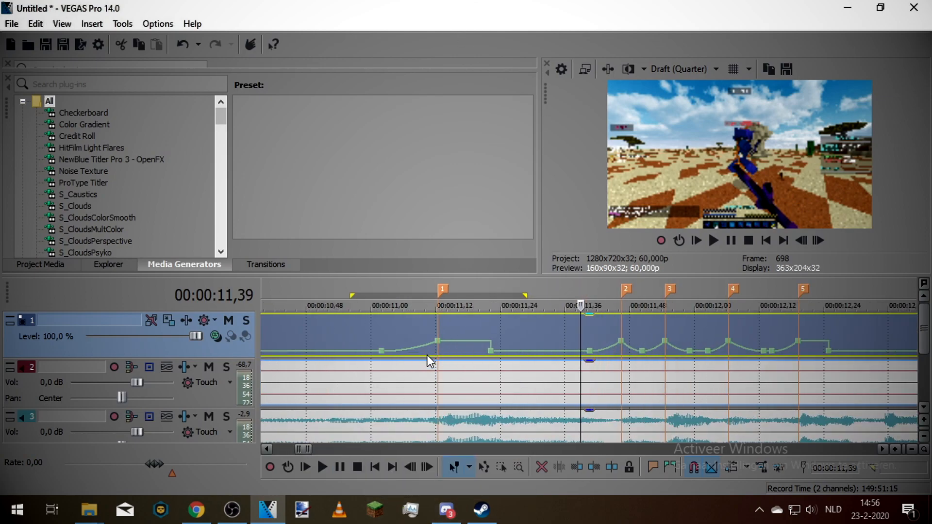
scroll(426, 355, down, 3)
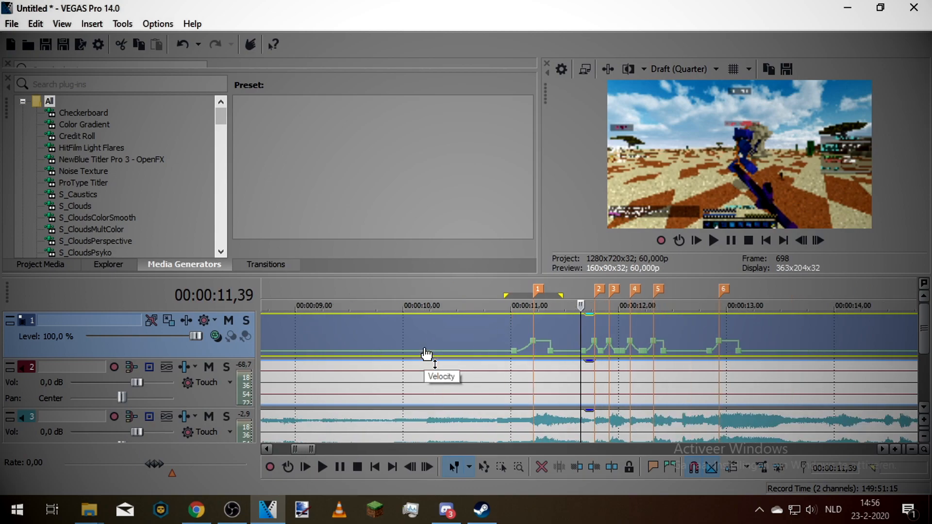
scroll(426, 354, down, 2)
scroll(645, 346, up, 4)
Step: Set the video preview quality to Draft (Full) and place the cursor at 00:00:12,34
click(681, 71)
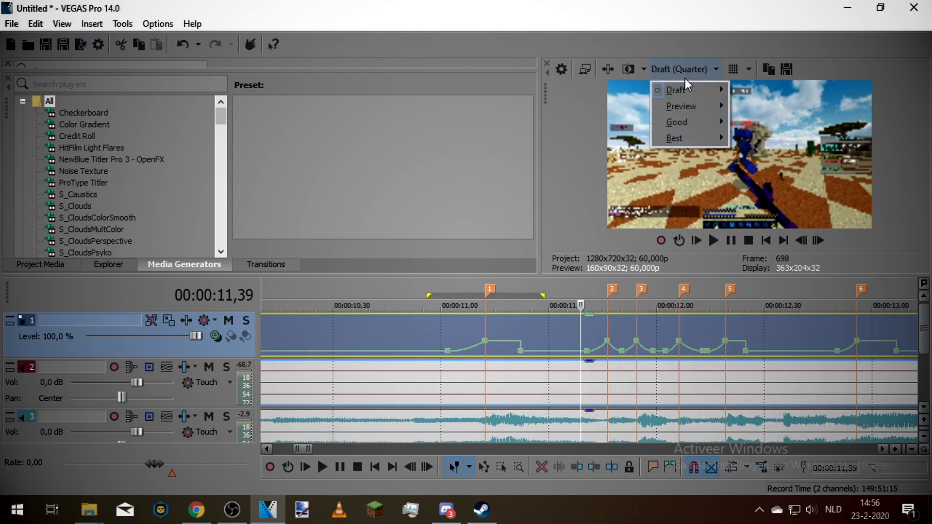
click(759, 103)
click(779, 330)
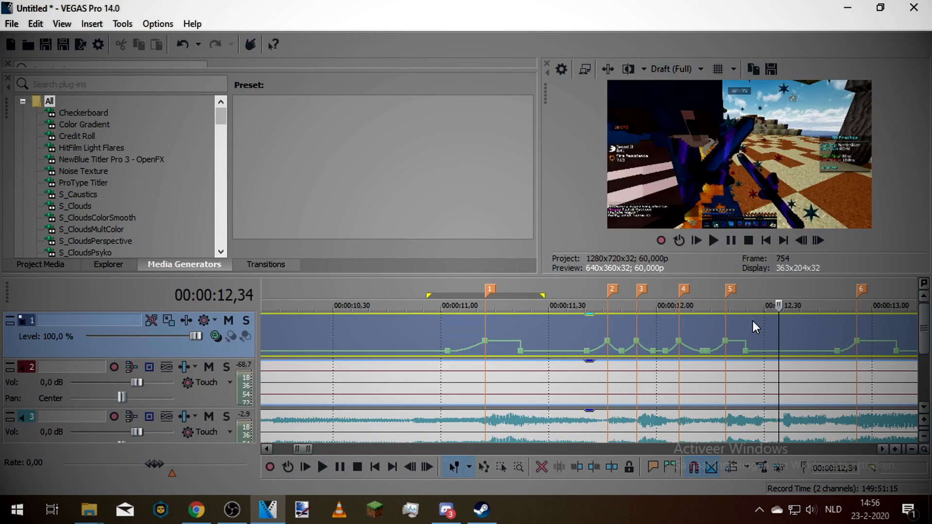